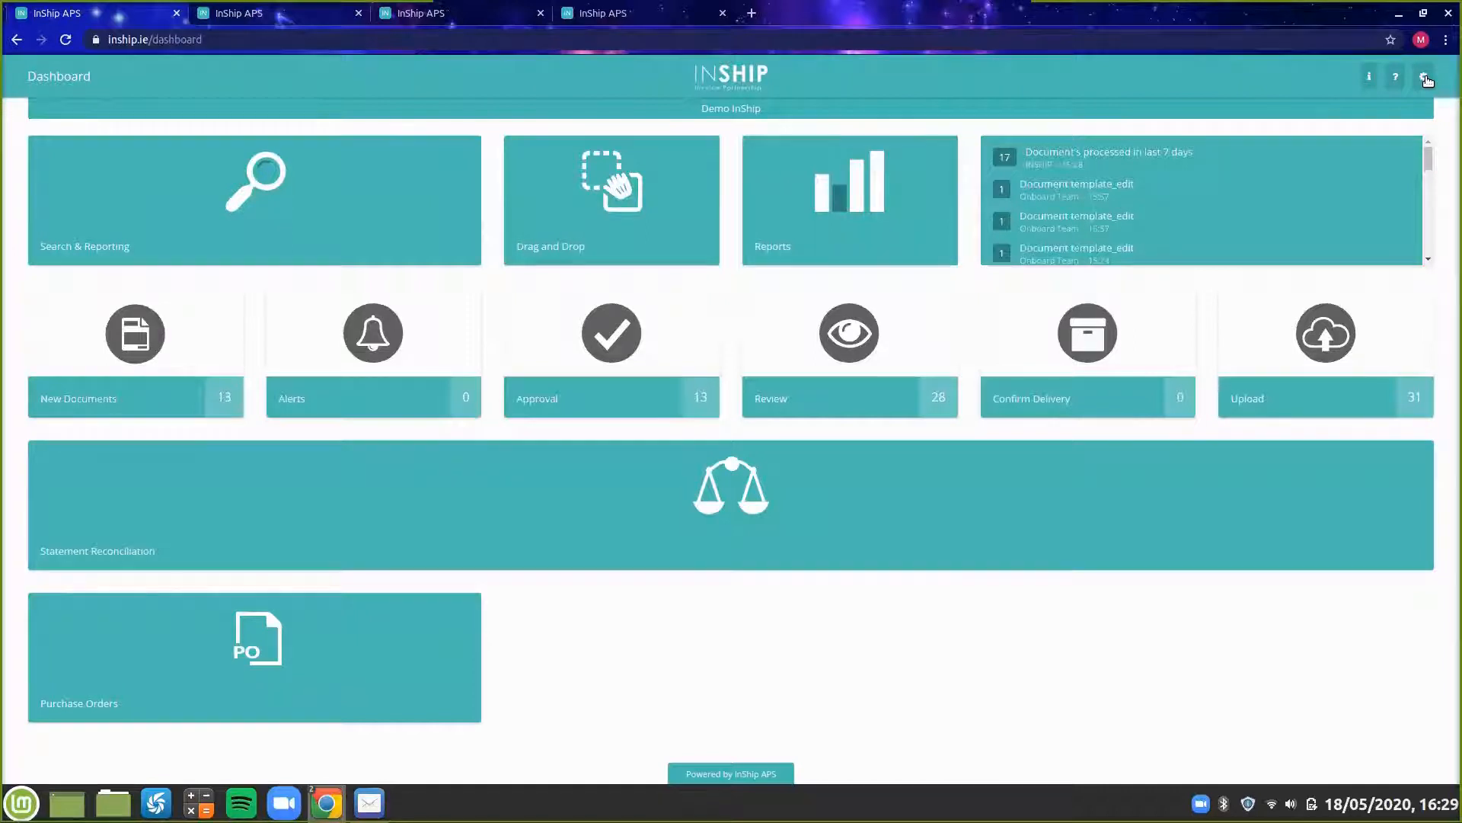
Open the company settings, start a supplier import and select Suppliers.csv from the InShip folder.
{"action": "left_click", "coordinate": [1426, 79]}
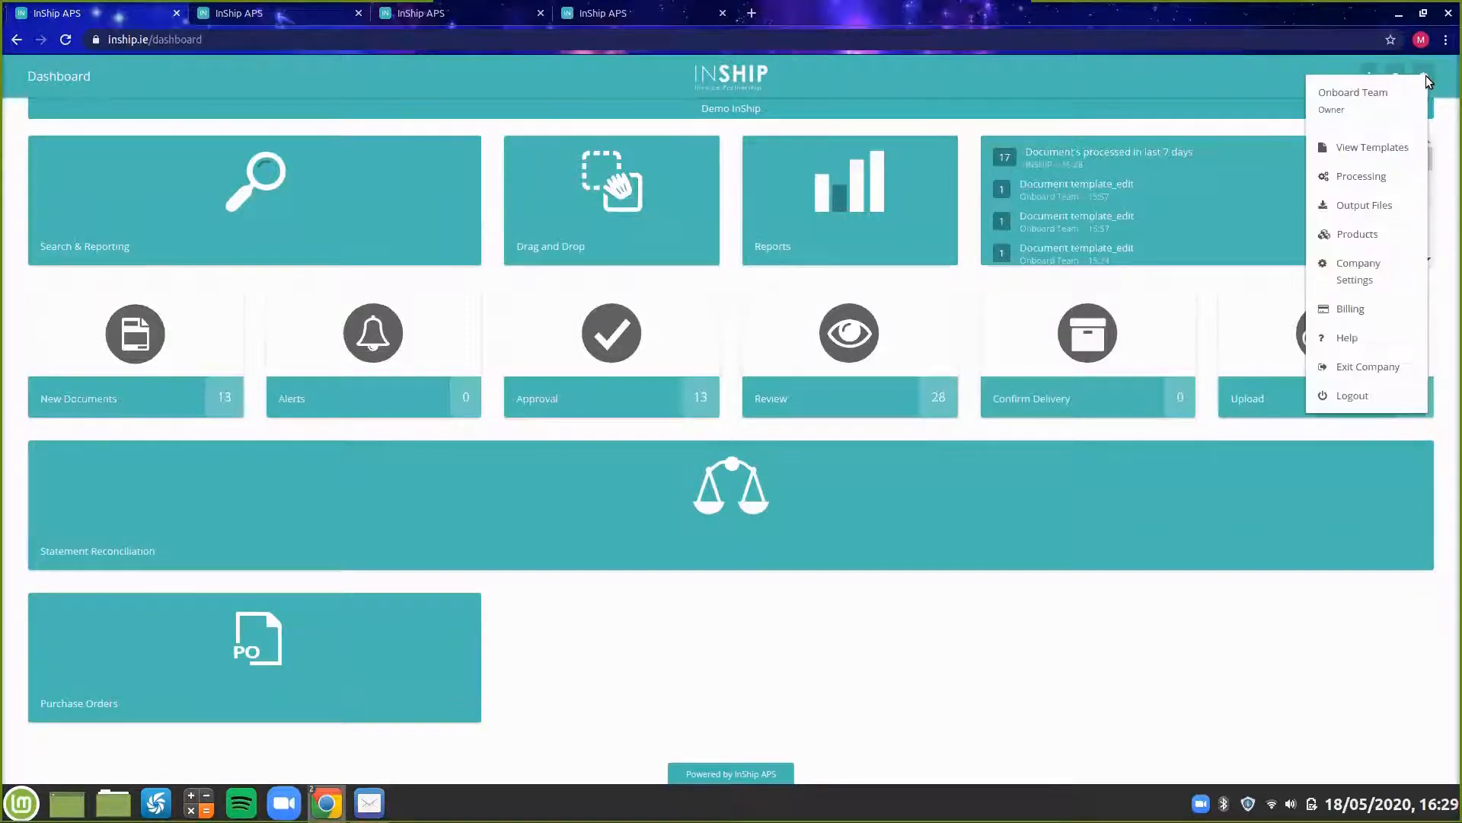
{"action": "left_click", "coordinate": [1375, 280]}
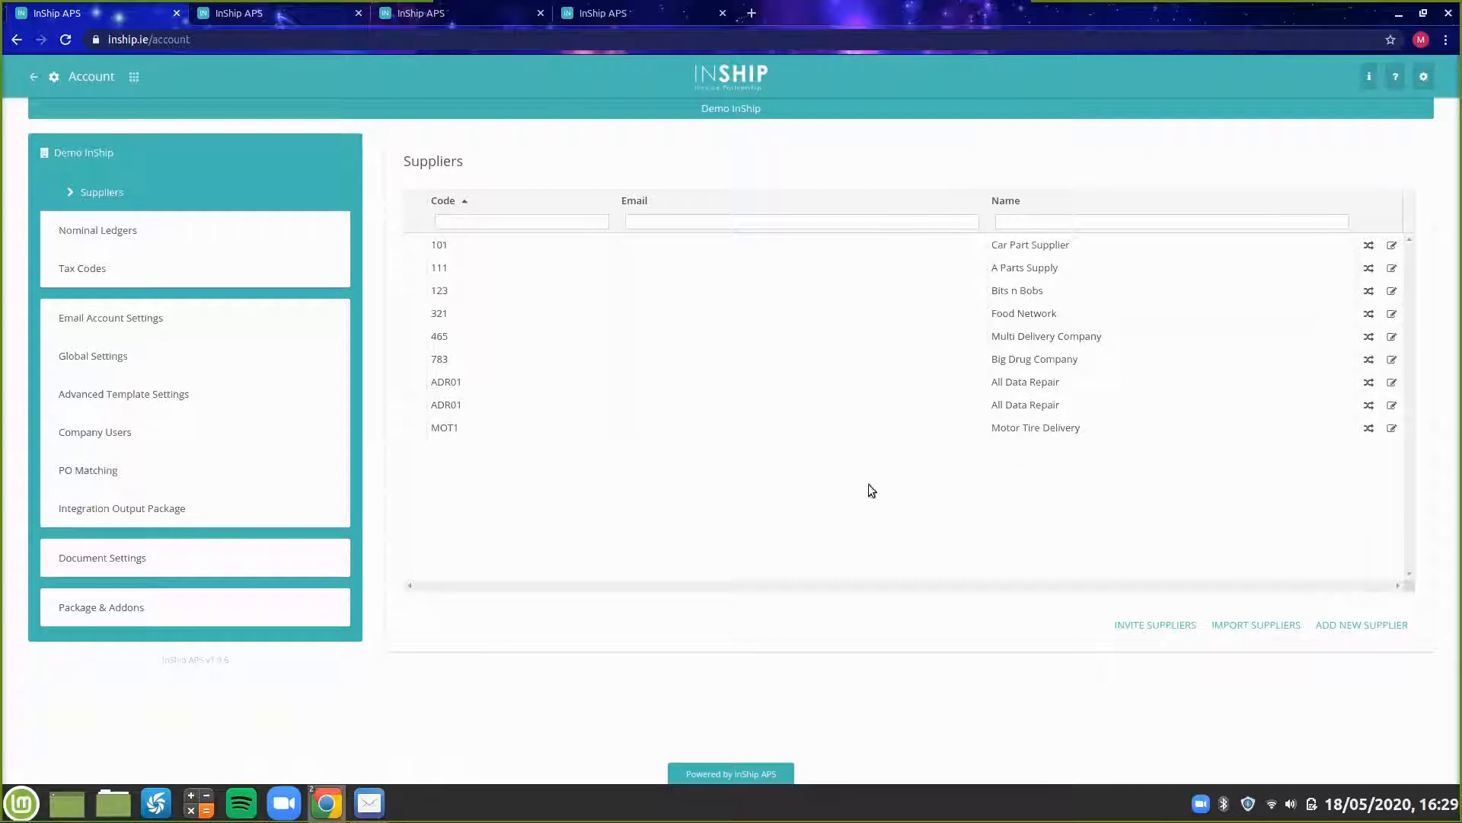
{"action": "left_click", "coordinate": [1276, 633]}
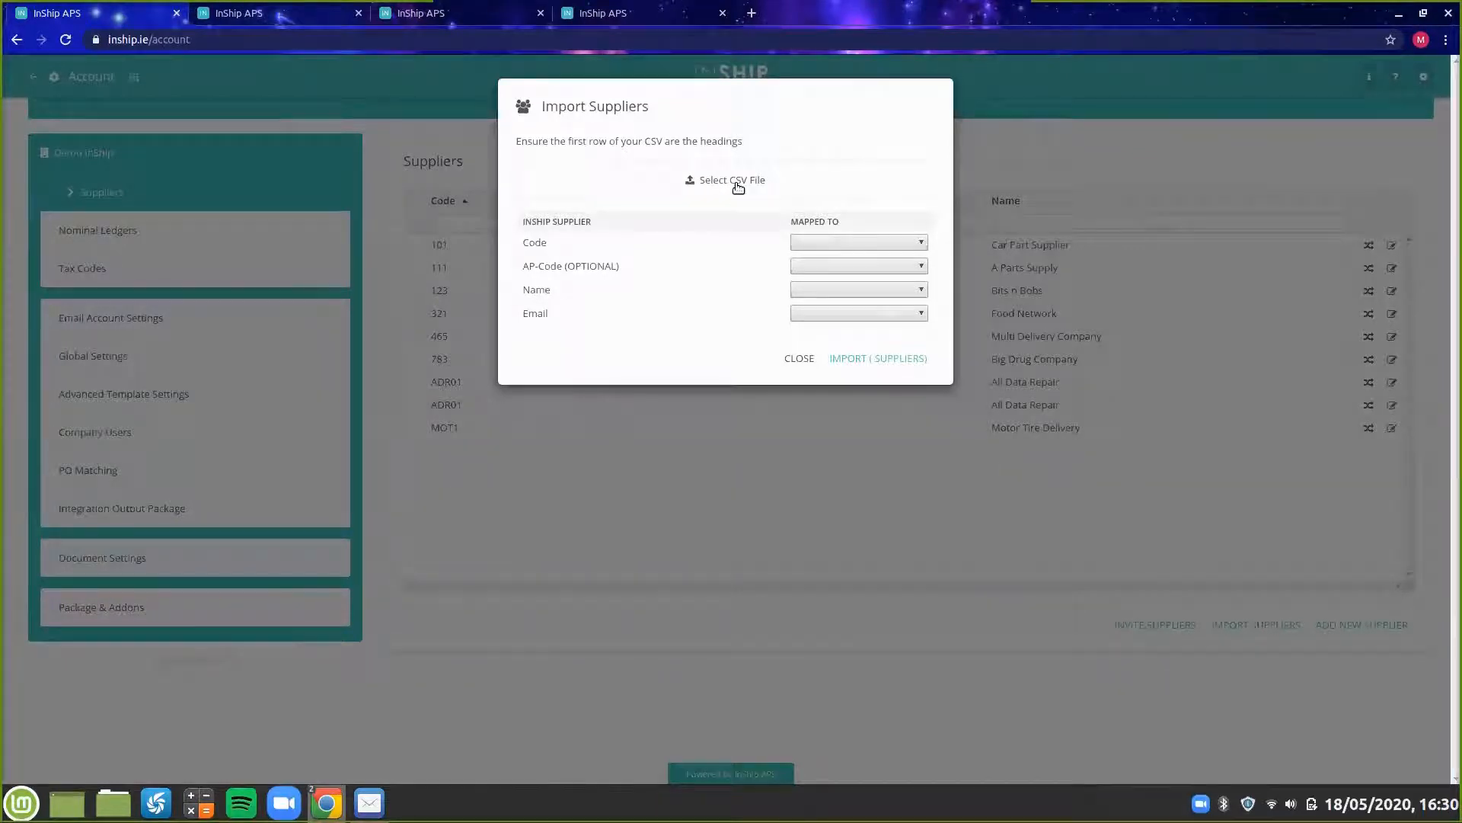
{"action": "left_click", "coordinate": [735, 183]}
{"action": "left_click", "coordinate": [372, 117]}
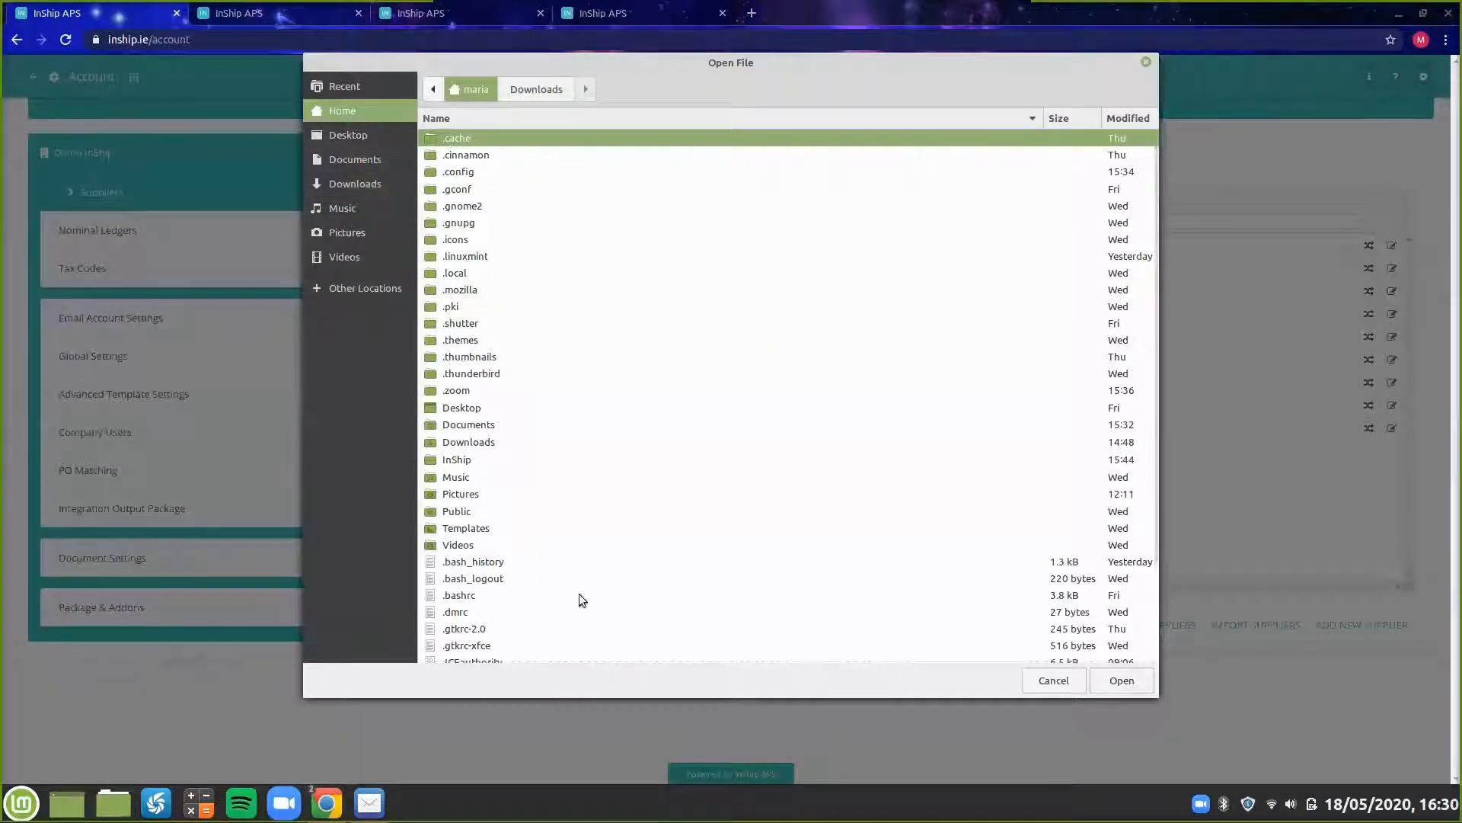
{"action": "double_click", "coordinate": [463, 459]}
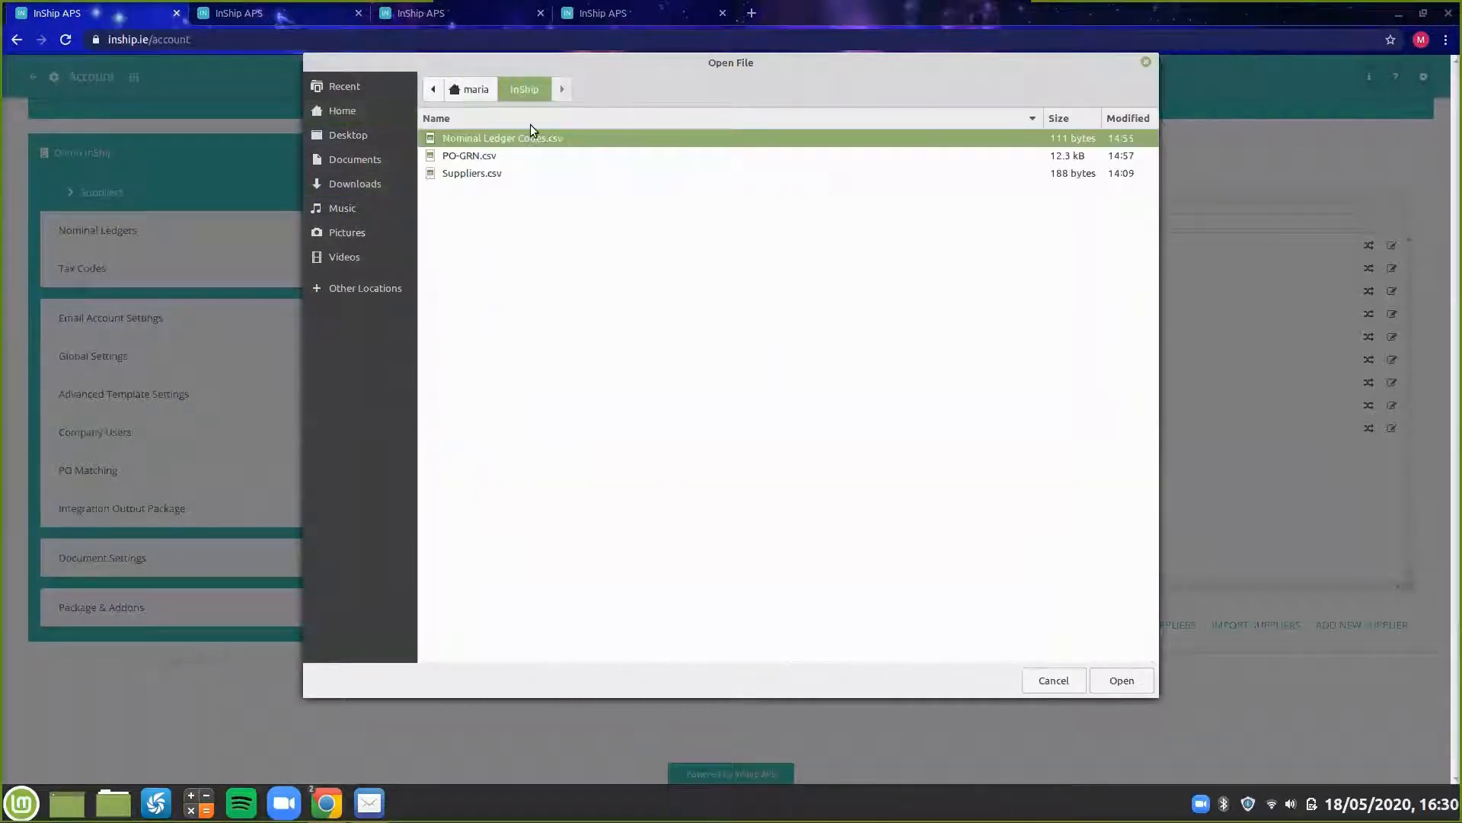
{"action": "left_click", "coordinate": [469, 170]}
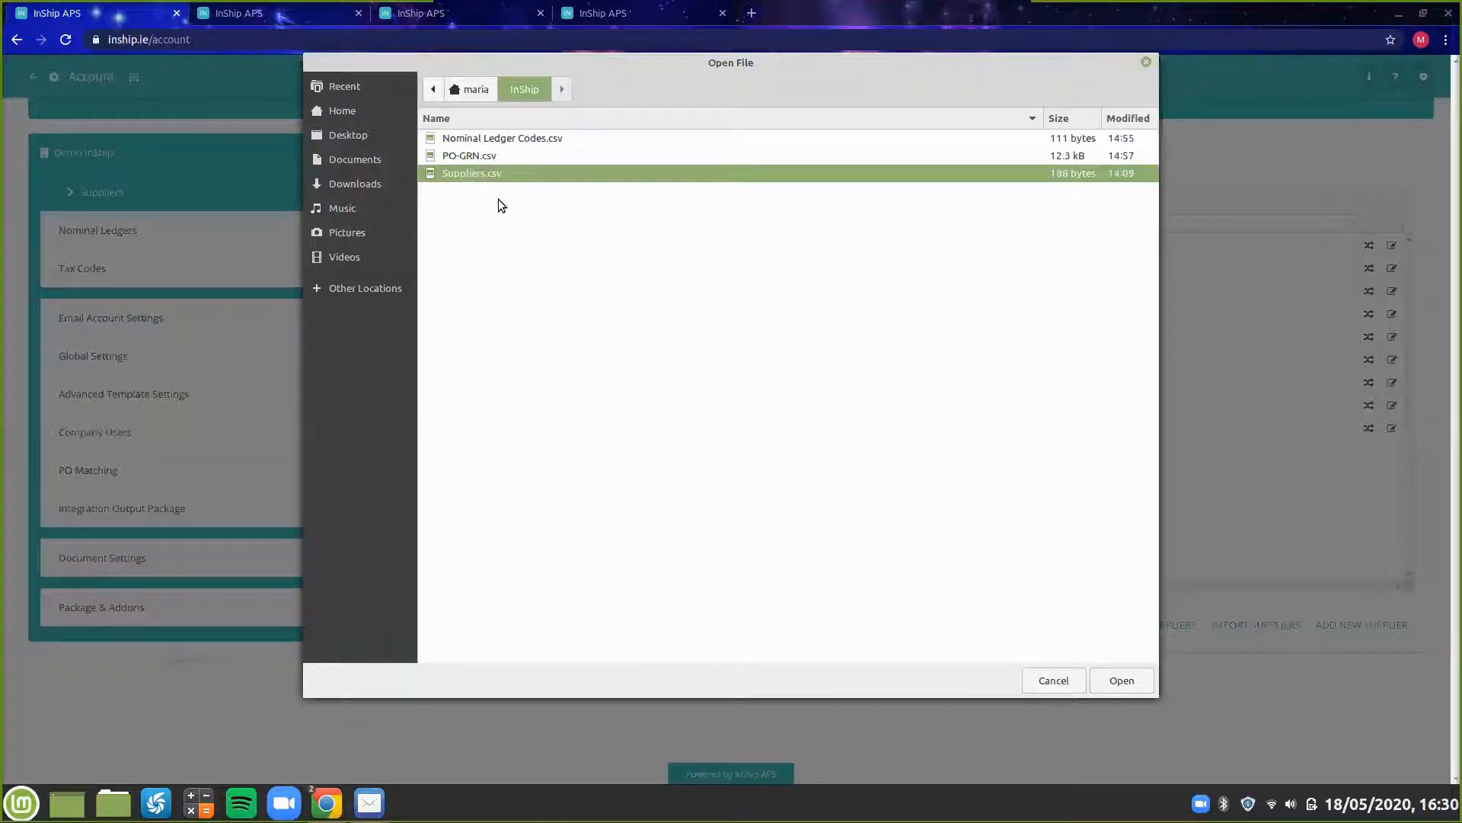
{"action": "left_click", "coordinate": [1134, 684]}
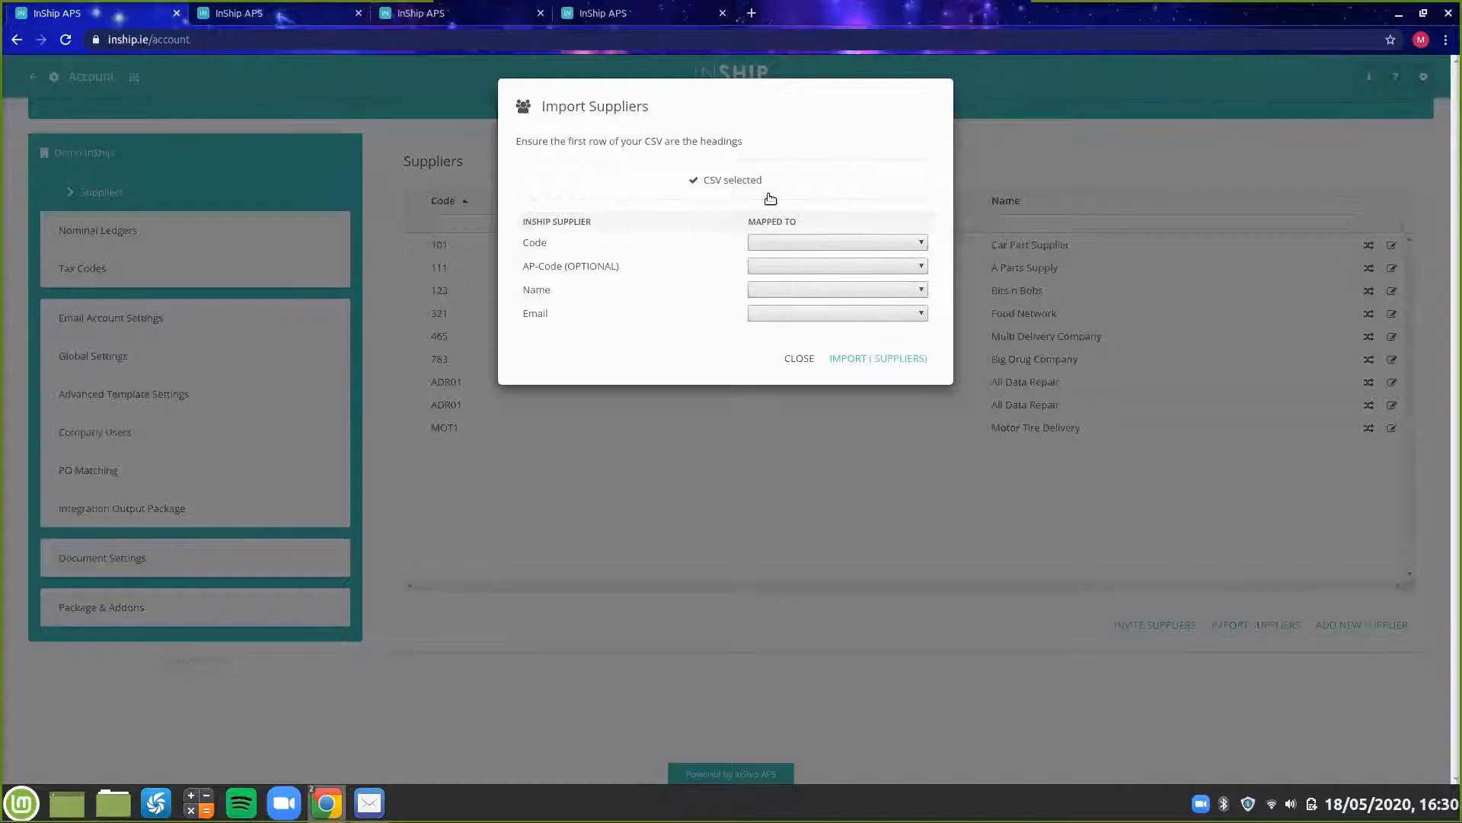
Map Code to Supplier Code and Name to Name, then import the suppliers.
{"action": "left_click", "coordinate": [792, 245]}
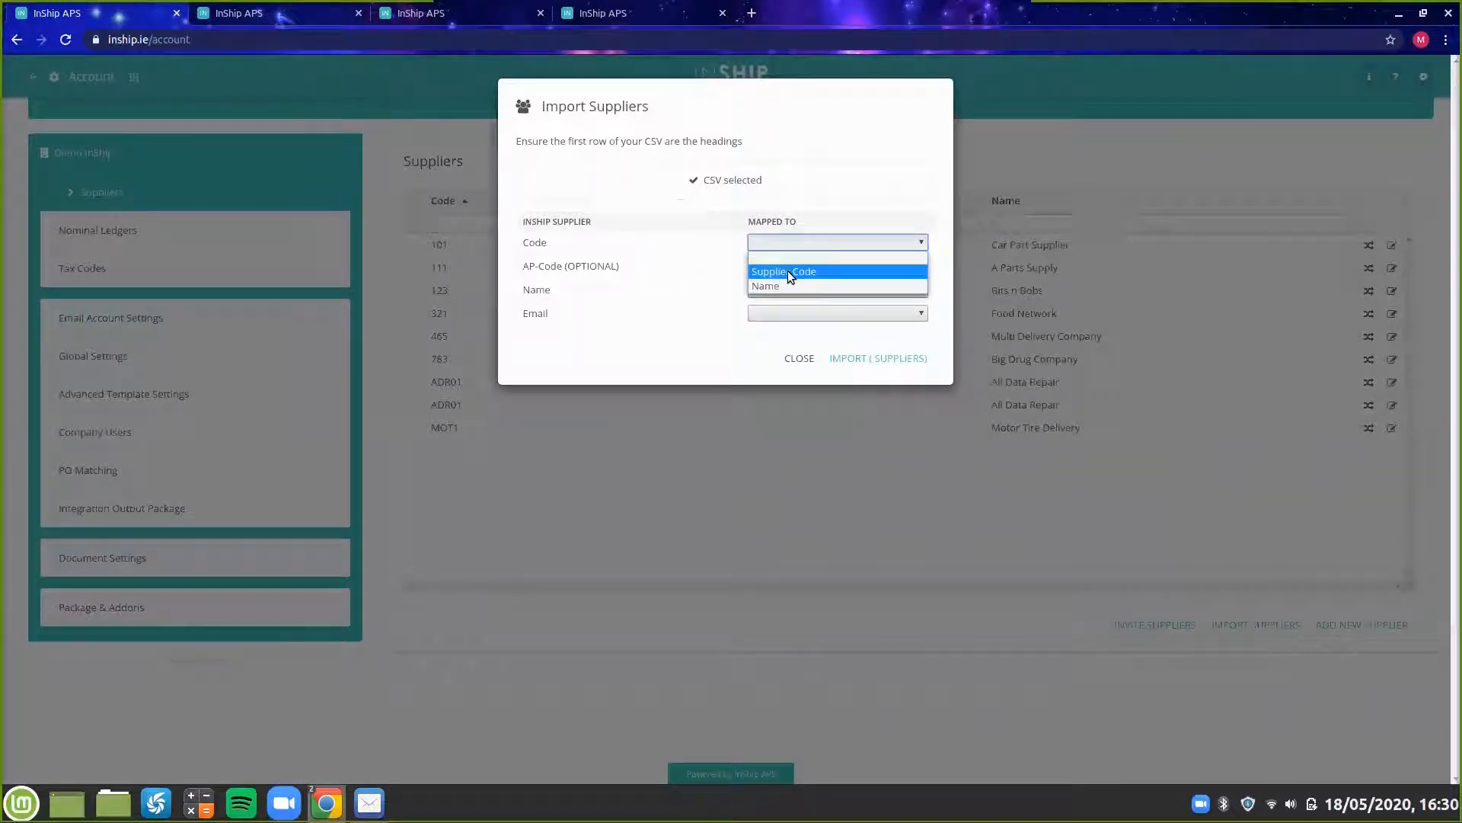
{"action": "left_click", "coordinate": [788, 271]}
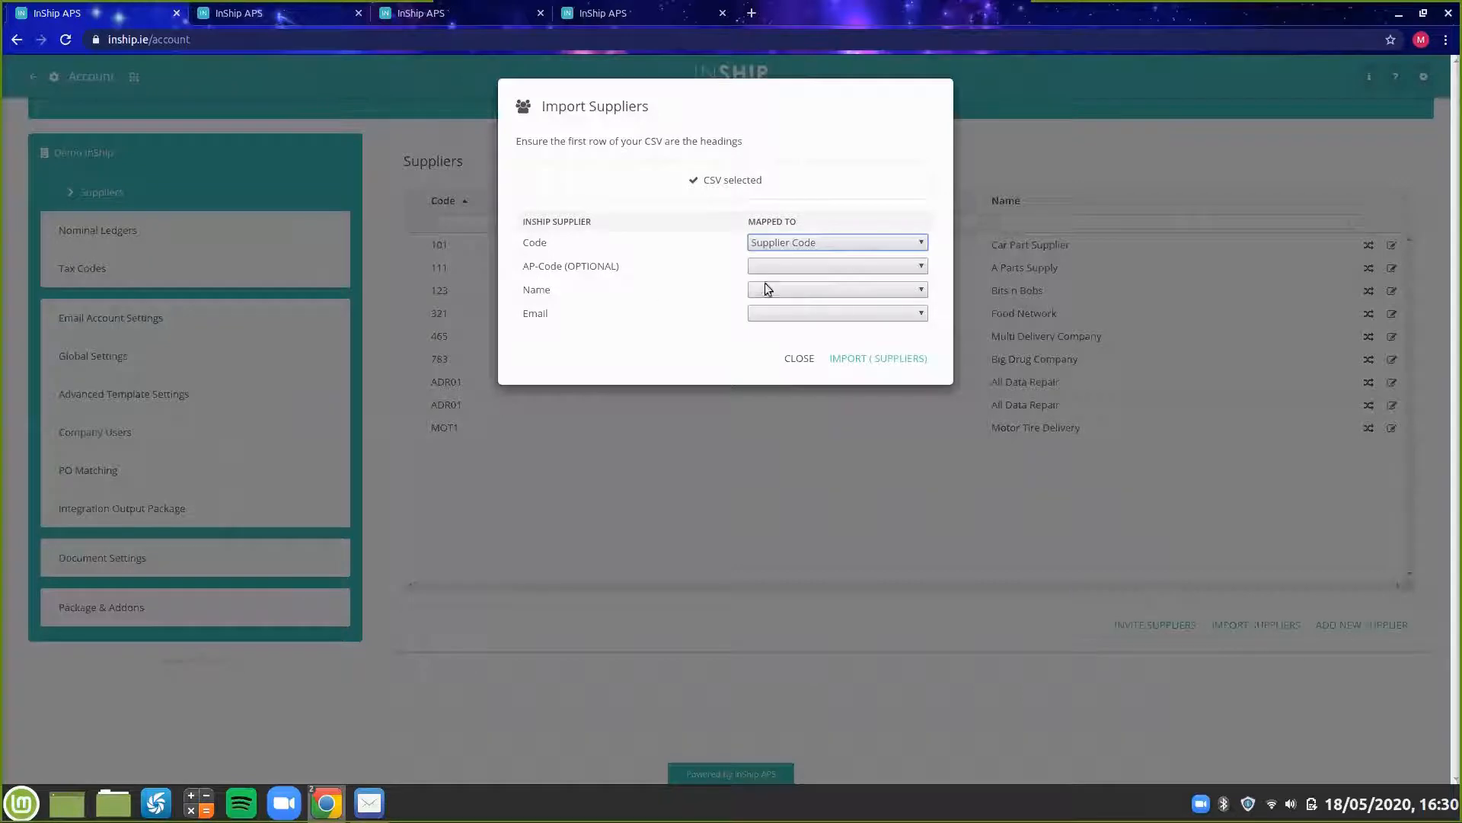
{"action": "left_click", "coordinate": [824, 289]}
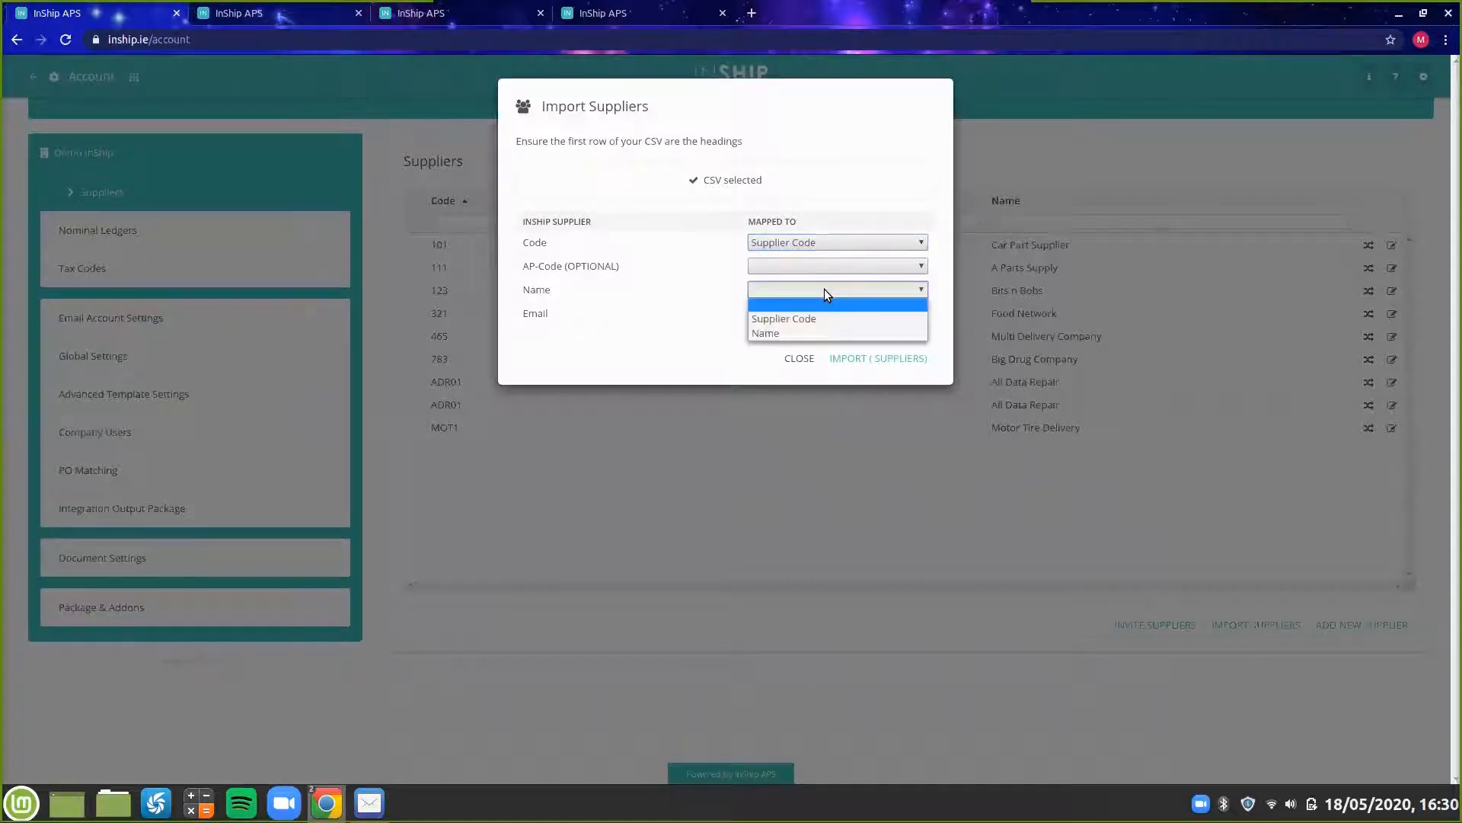
{"action": "left_click", "coordinate": [809, 335]}
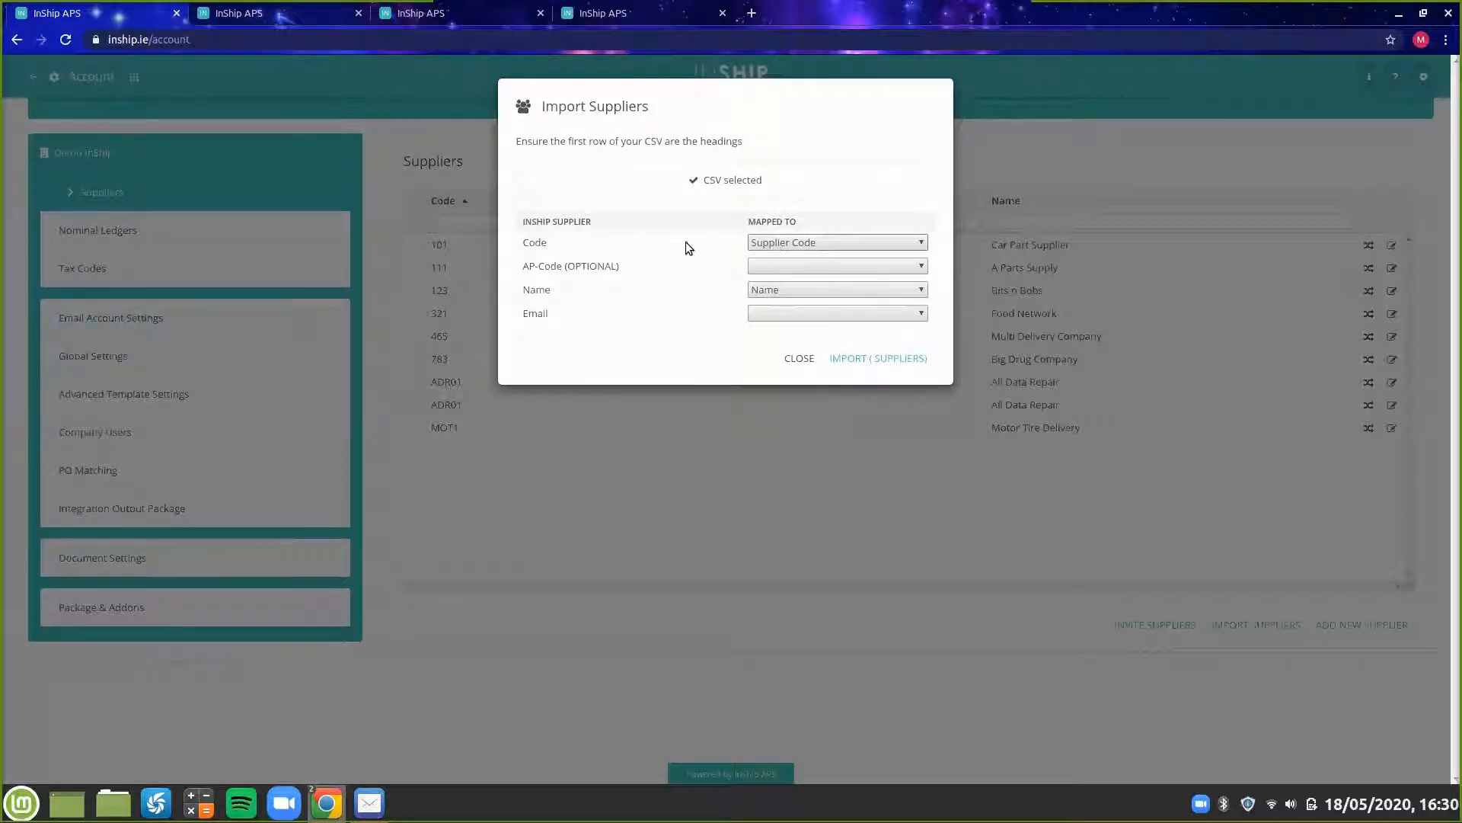
{"action": "left_click", "coordinate": [808, 240]}
{"action": "left_click", "coordinate": [815, 268]}
{"action": "left_click", "coordinate": [860, 357]}
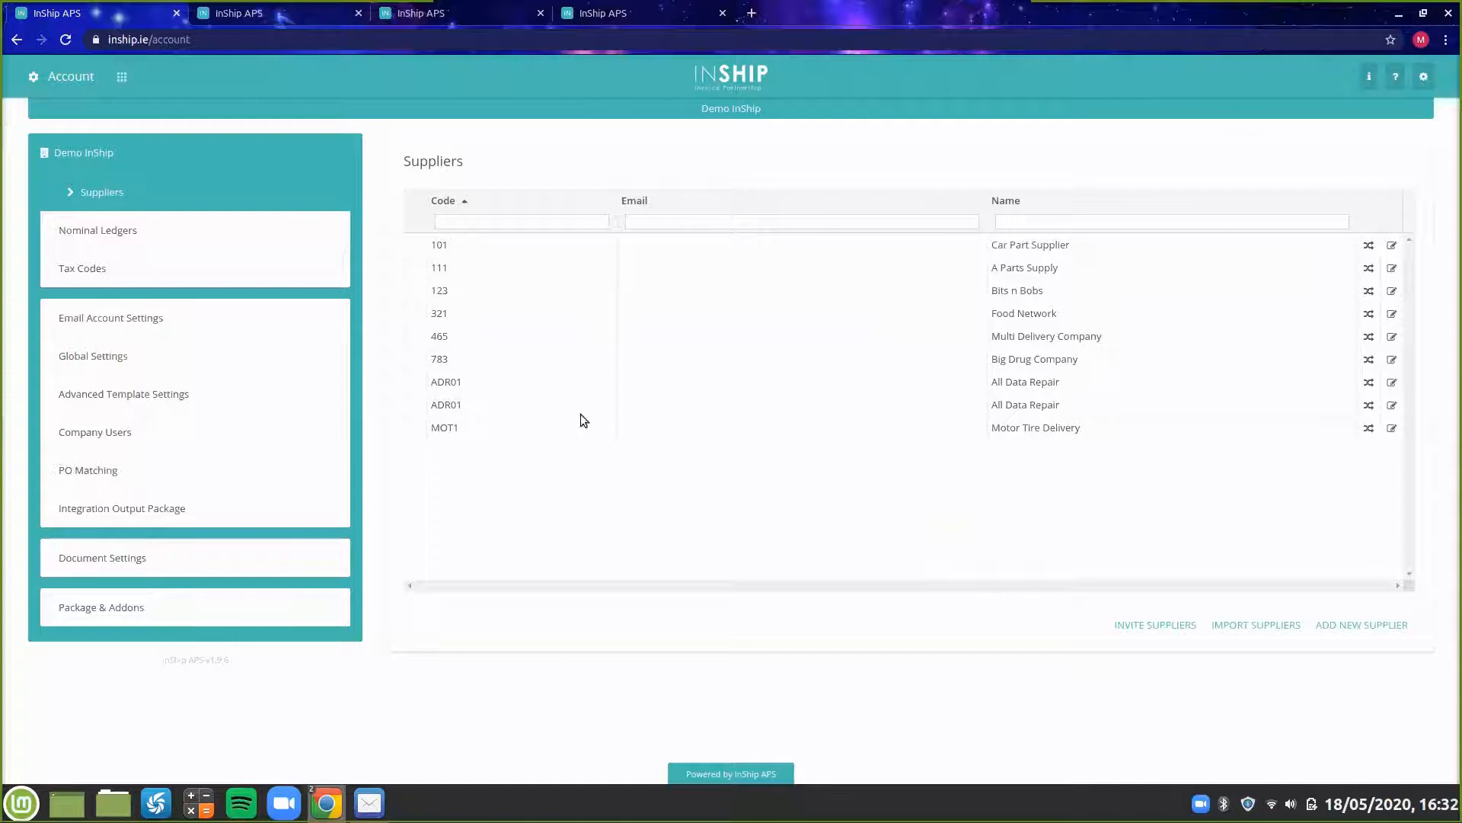
Open Nominal Ledgers, start a nominal ledger import and select Nominal Ledger Codes.csv.
{"action": "left_click", "coordinate": [126, 240]}
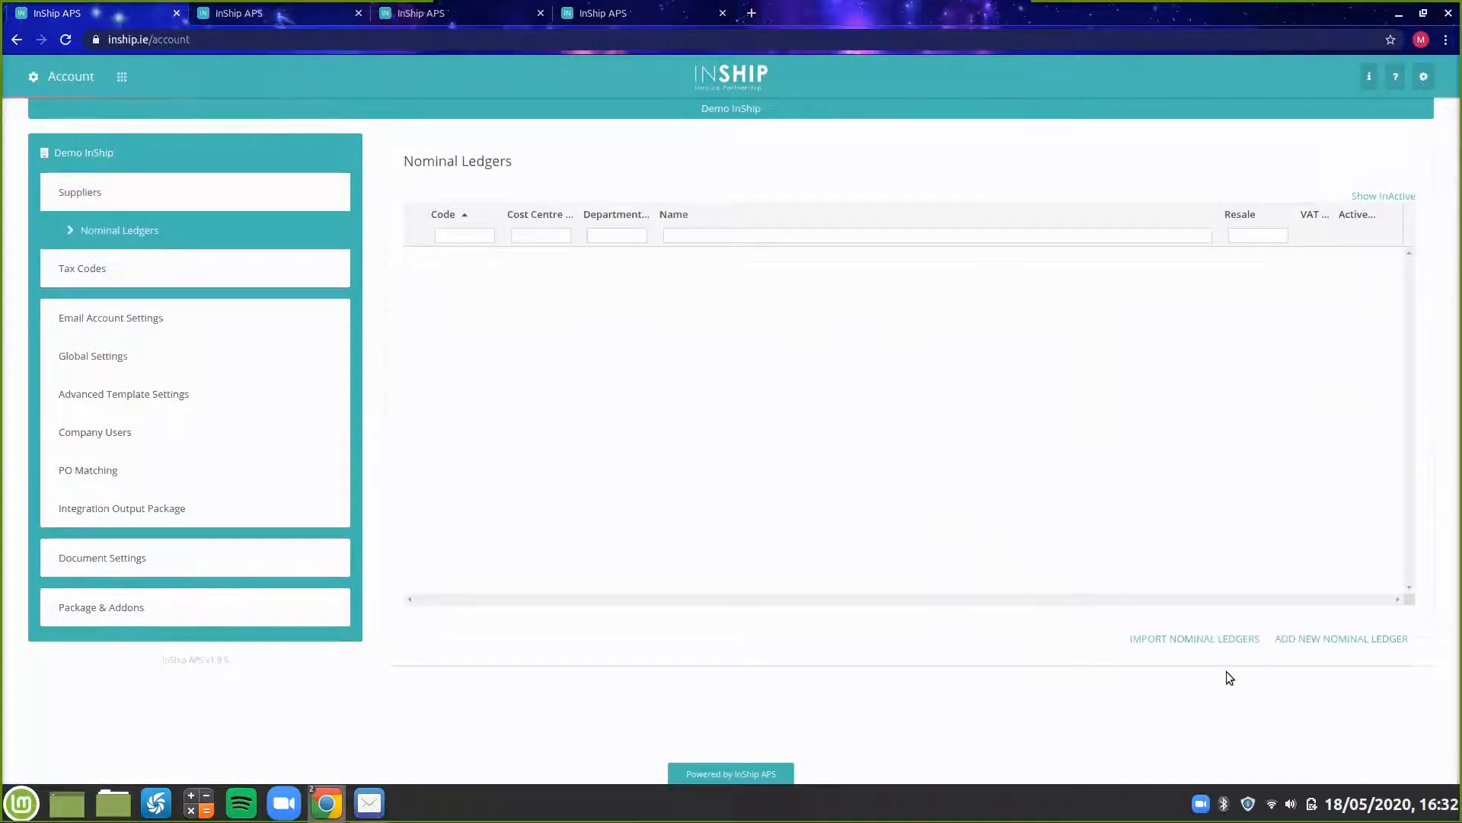
{"action": "left_click", "coordinate": [1201, 642]}
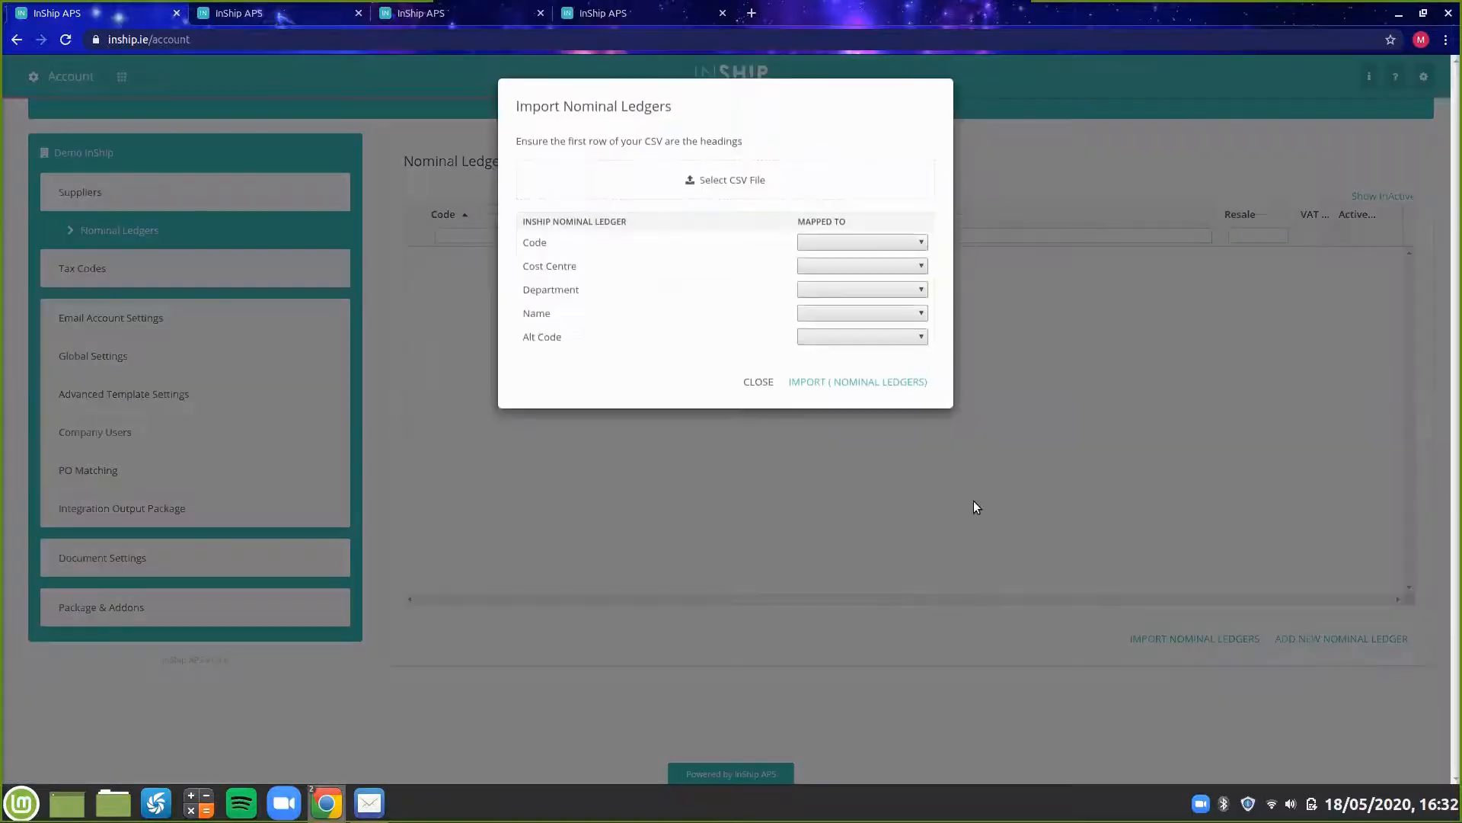
{"action": "left_click", "coordinate": [727, 182]}
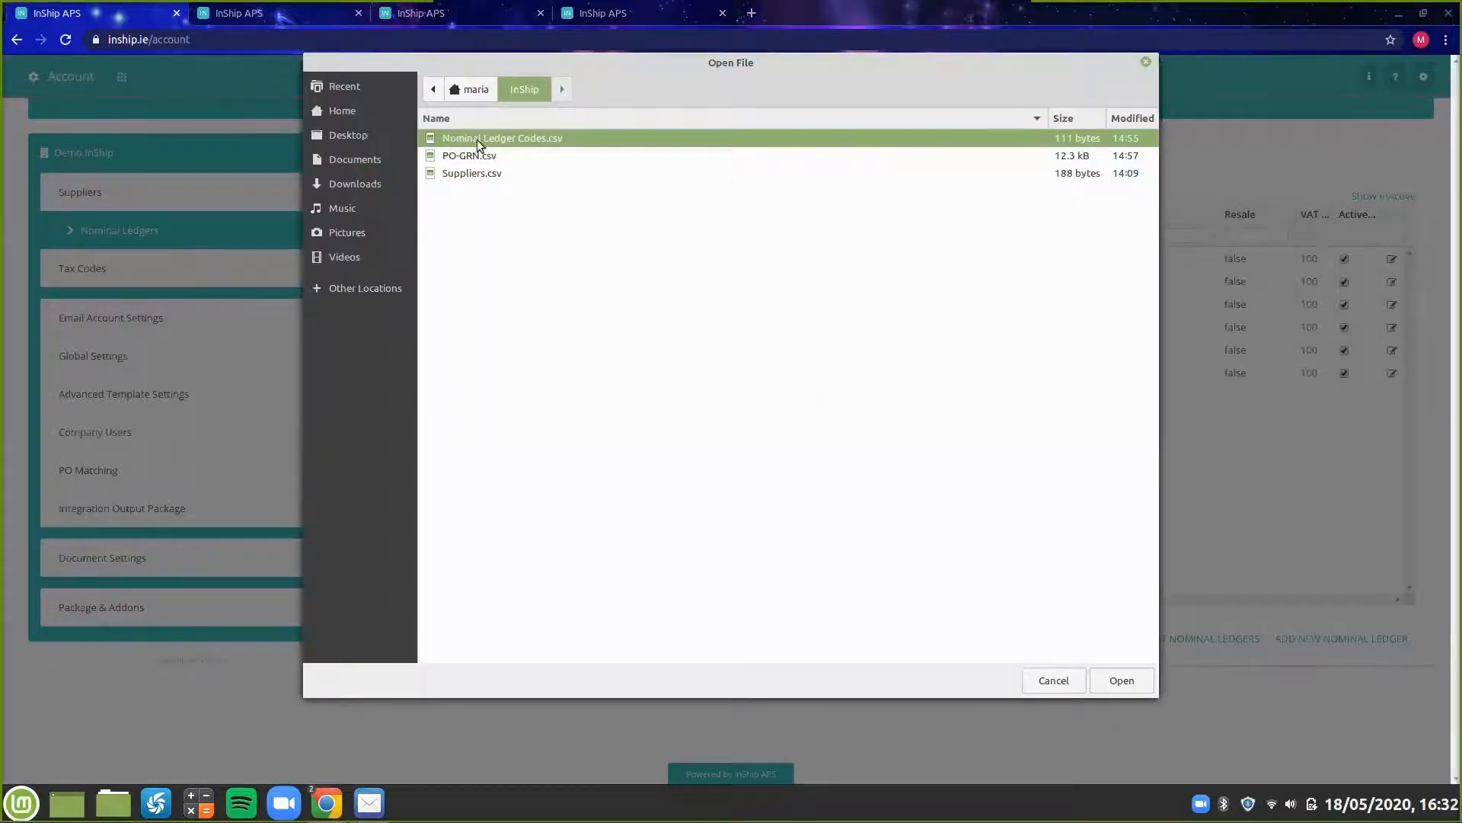
{"action": "left_click", "coordinate": [1120, 681]}
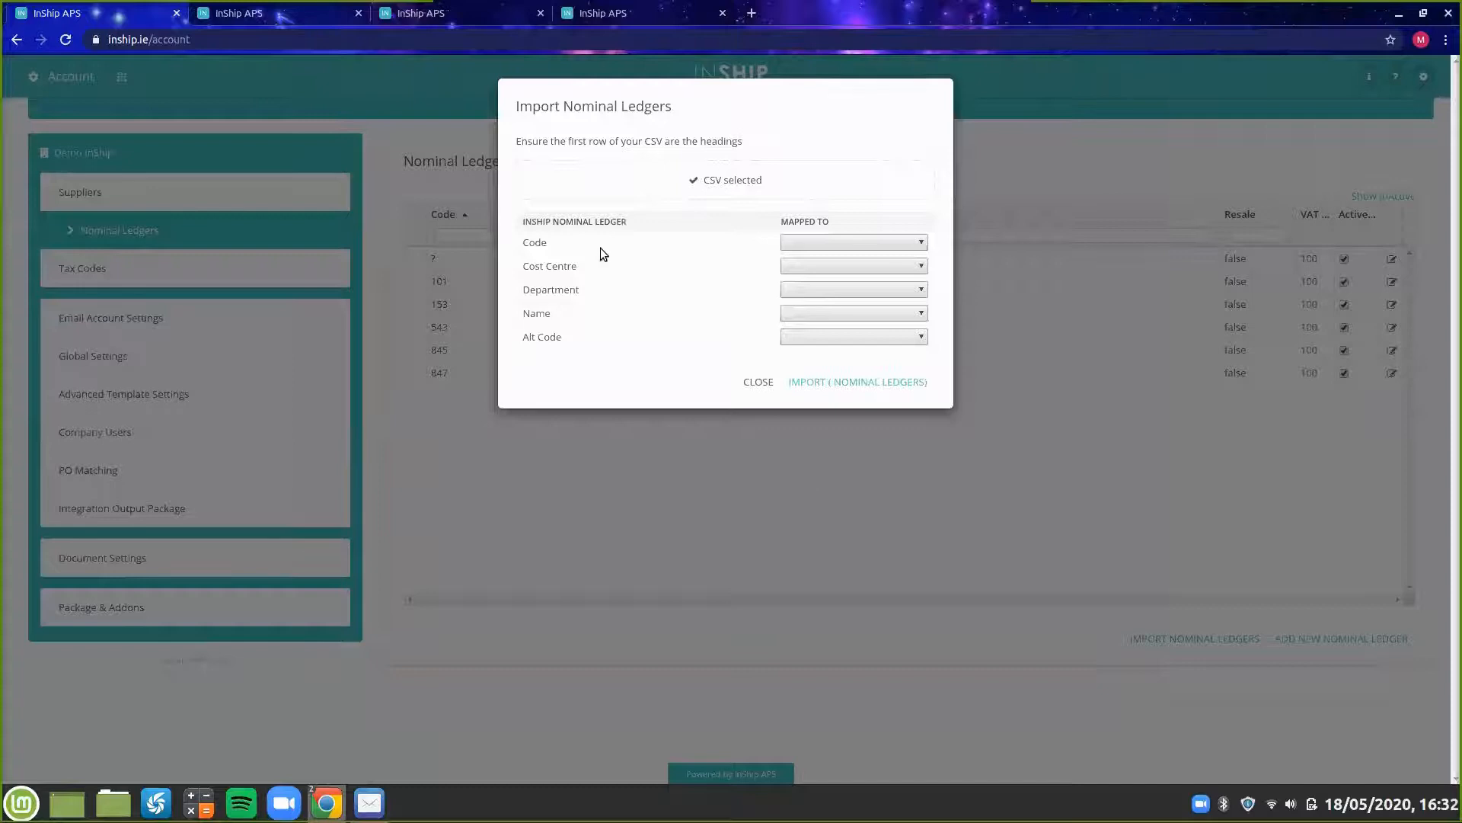
Map Code to NL Code and Name to NL Name, then import the nominal ledgers.
{"action": "left_click", "coordinate": [821, 243]}
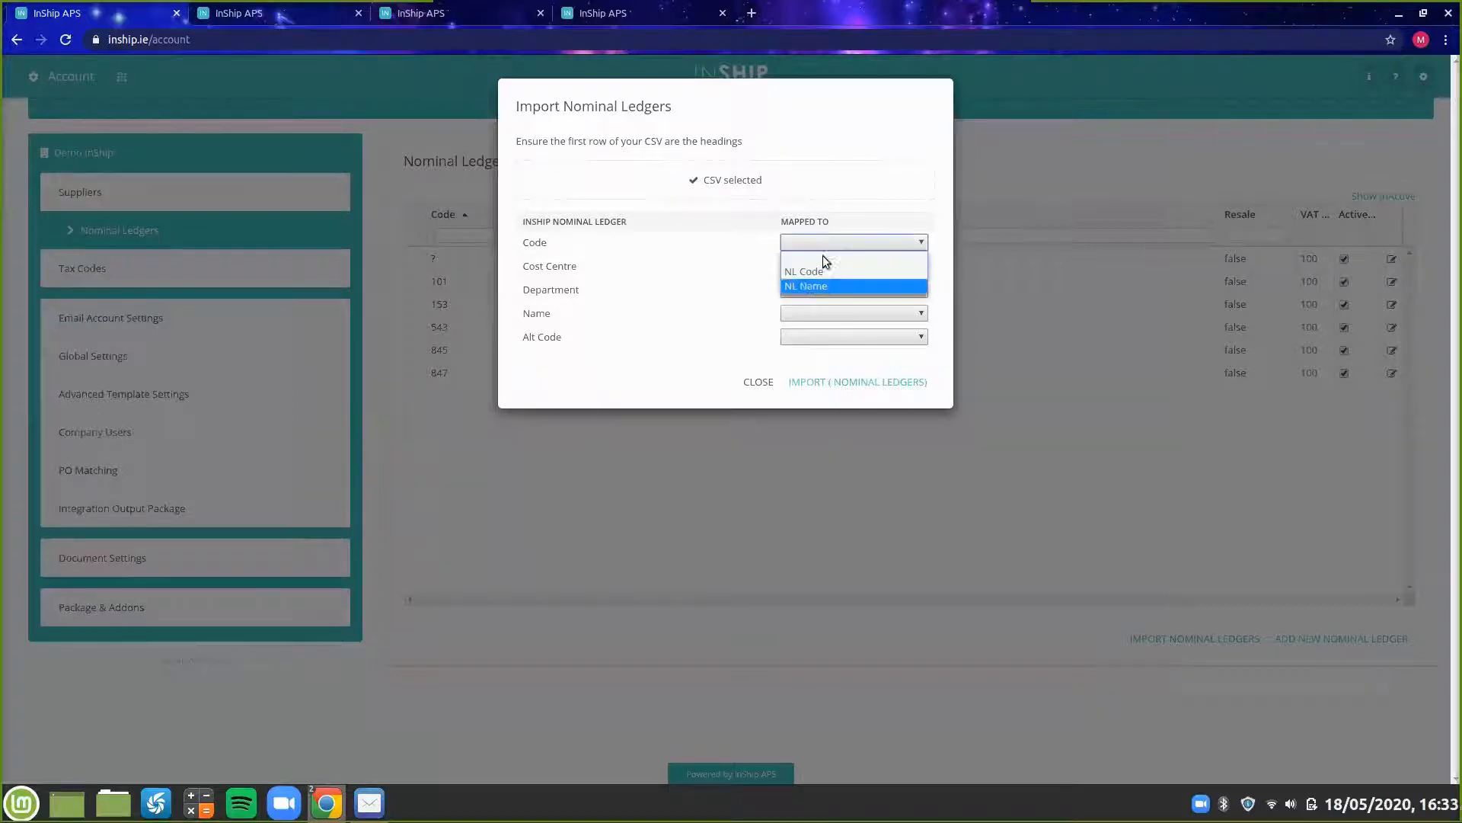
{"action": "left_click", "coordinate": [833, 273]}
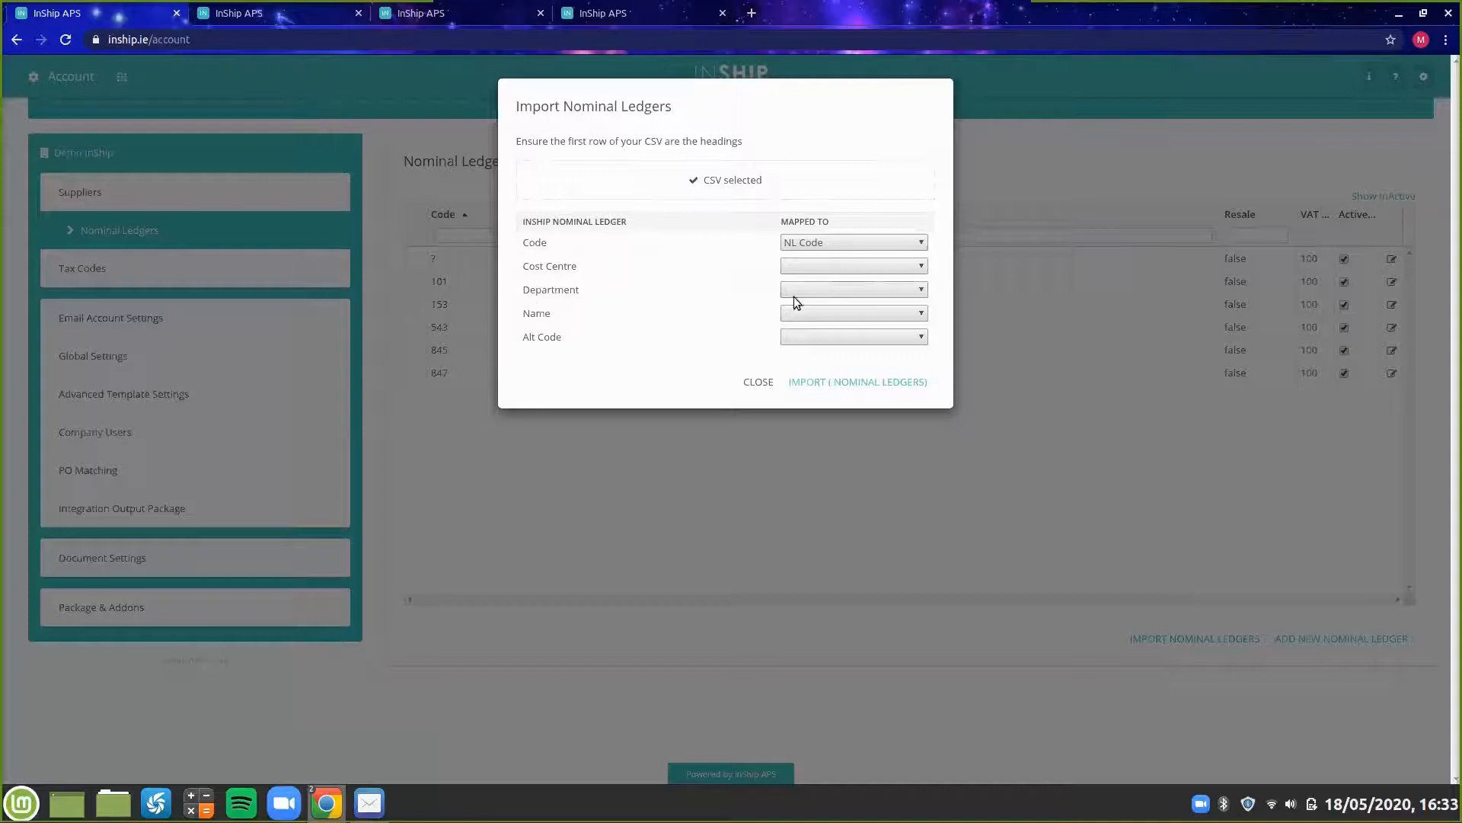
{"action": "left_click", "coordinate": [865, 320]}
{"action": "left_click", "coordinate": [844, 355]}
{"action": "left_click", "coordinate": [856, 384]}
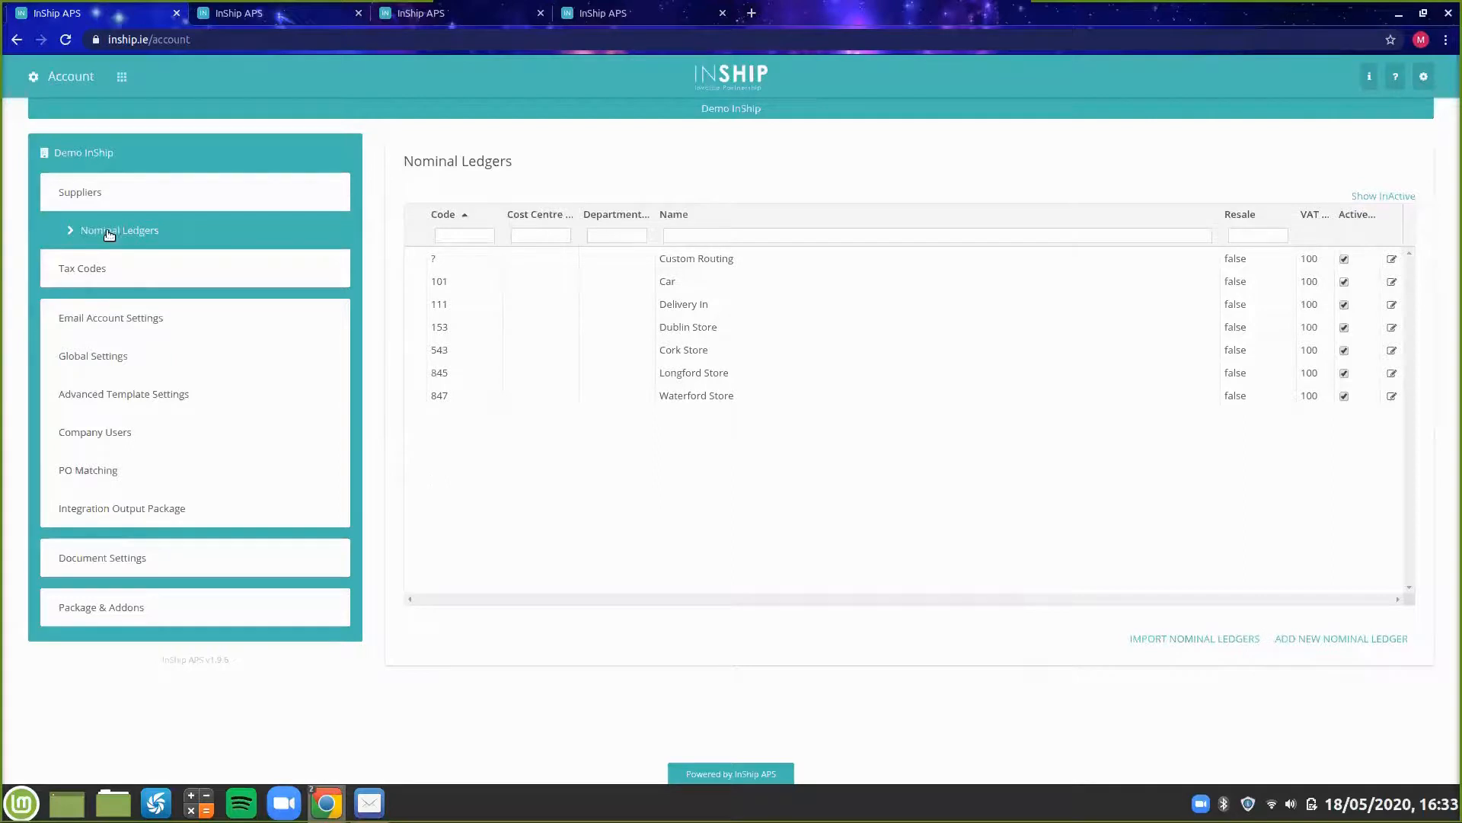
Add a new tax code with rate 20, code UK and description Purchases from UK.
{"action": "left_click", "coordinate": [110, 274]}
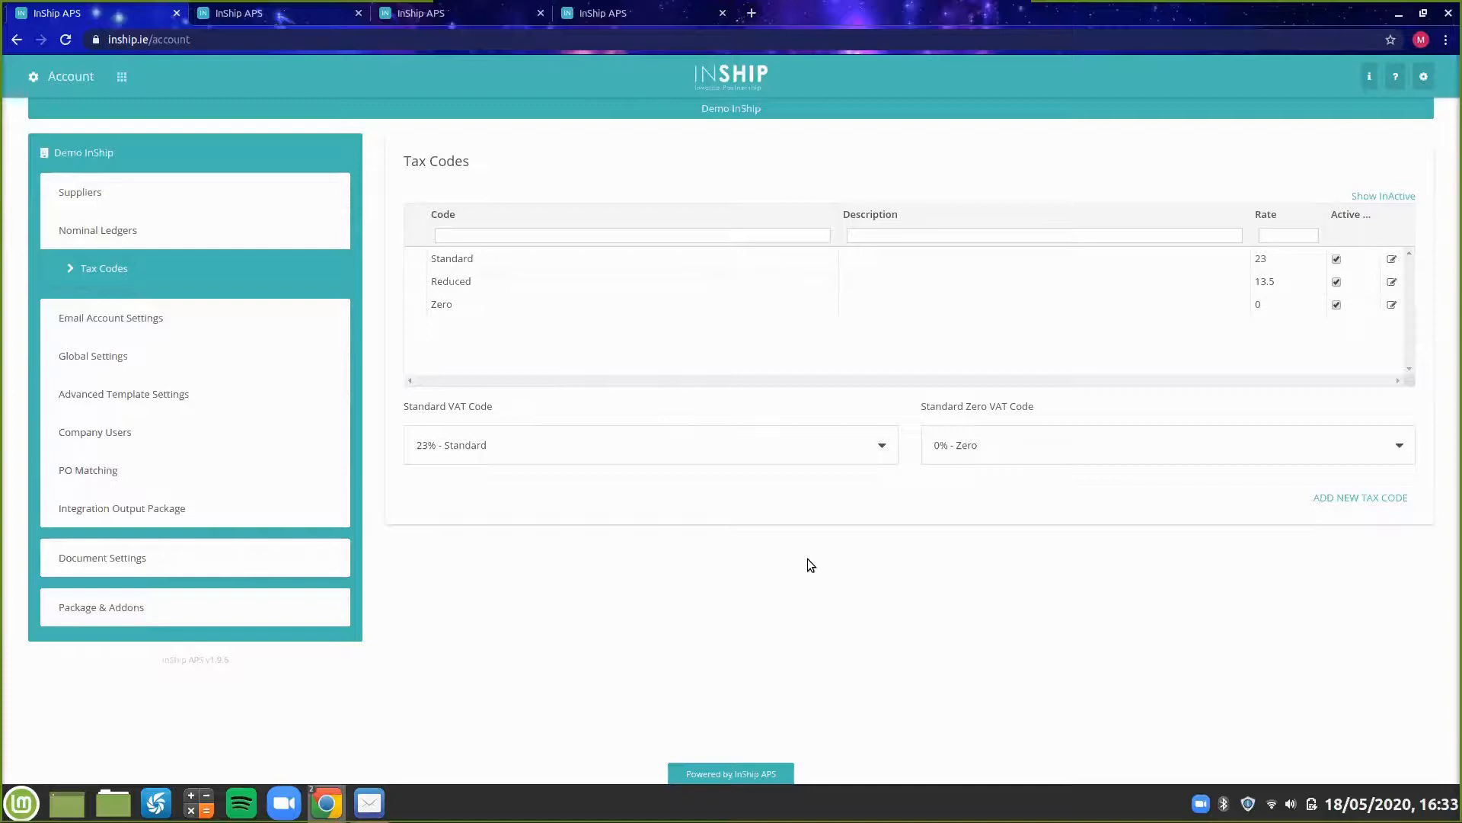
{"action": "left_click", "coordinate": [1363, 500]}
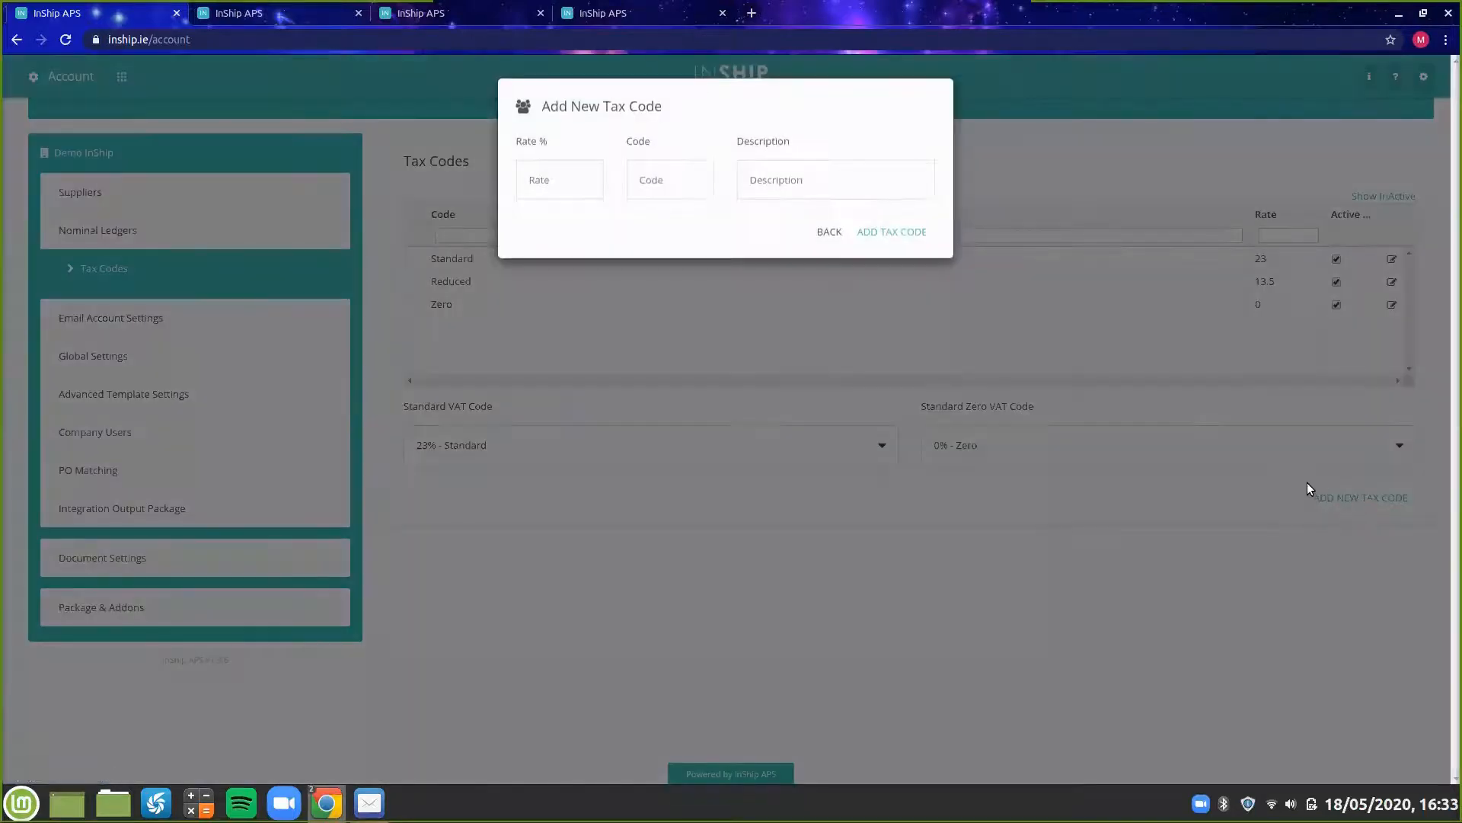
{"action": "left_click", "coordinate": [552, 170]}
{"action": "type", "text": "20"}
{"action": "left_click", "coordinate": [666, 179]}
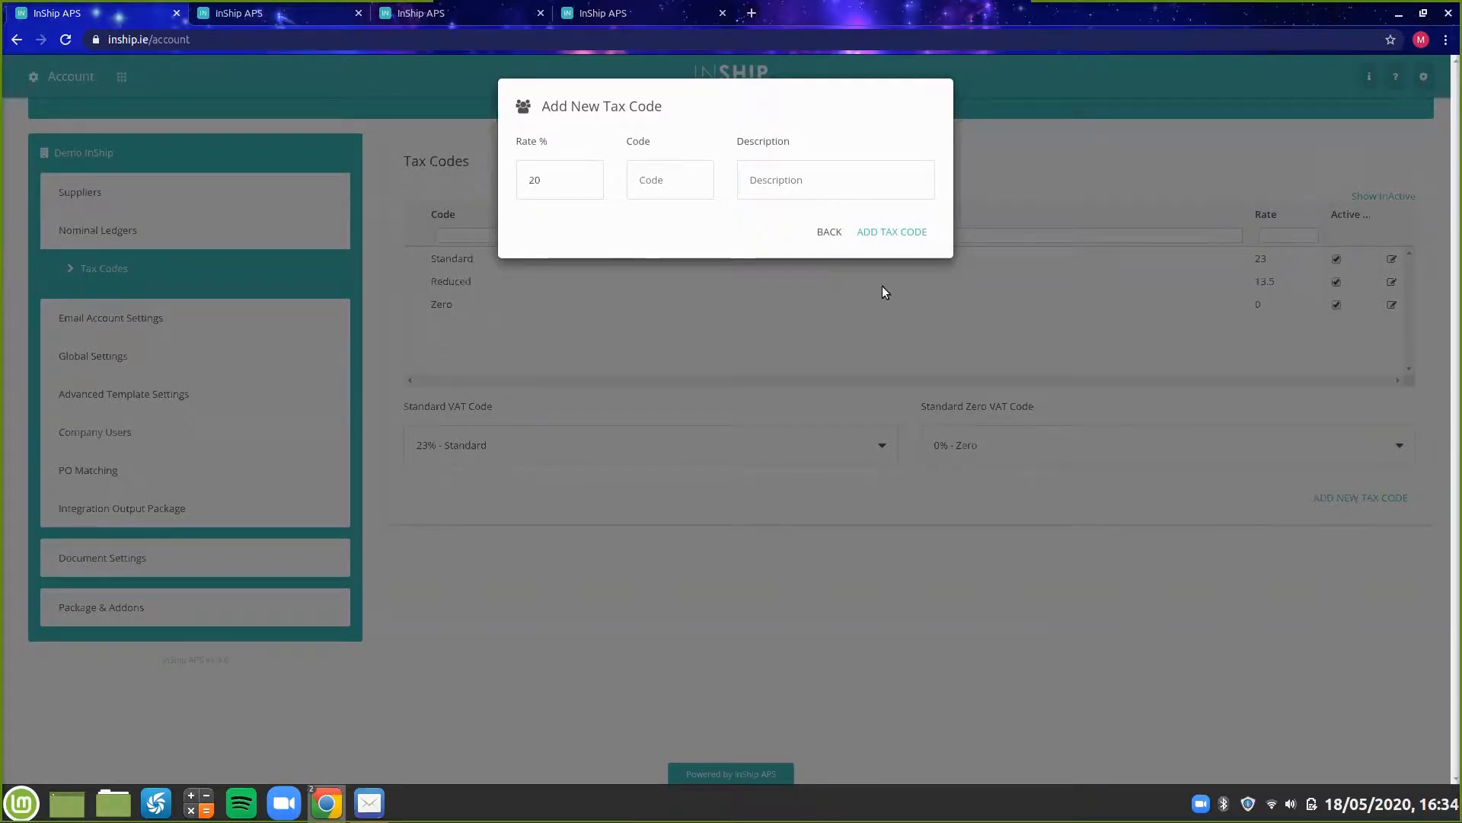
{"action": "type", "text": "UK"}
{"action": "left_click", "coordinate": [832, 180]}
{"action": "type", "text": "Purchases "}
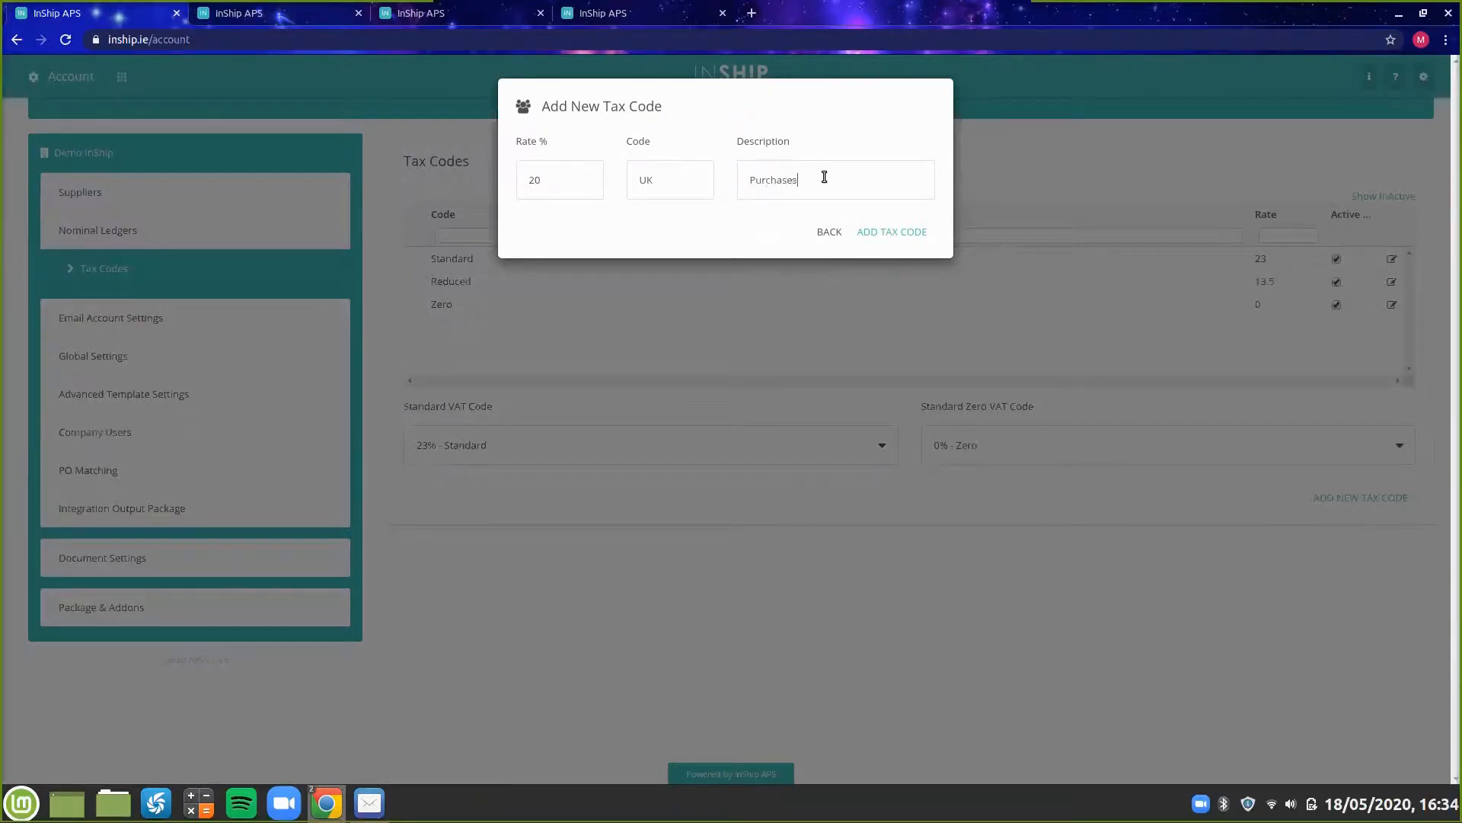
{"action": "type", "text": "from UK"}
{"action": "left_click", "coordinate": [900, 231]}
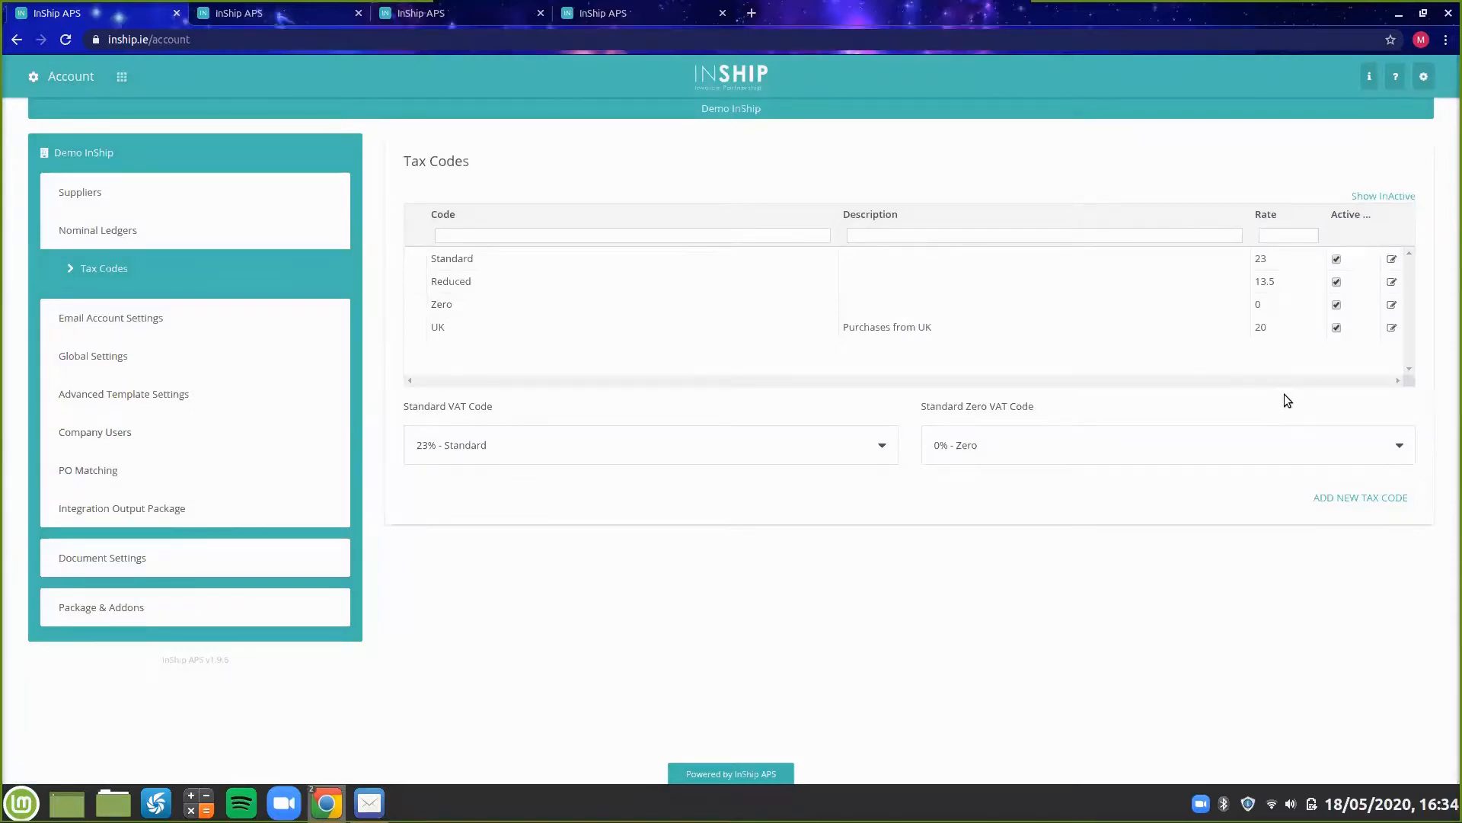
Clear the UK tax code's description, deactivate it, and show inactive tax codes.
{"action": "left_click", "coordinate": [1392, 329]}
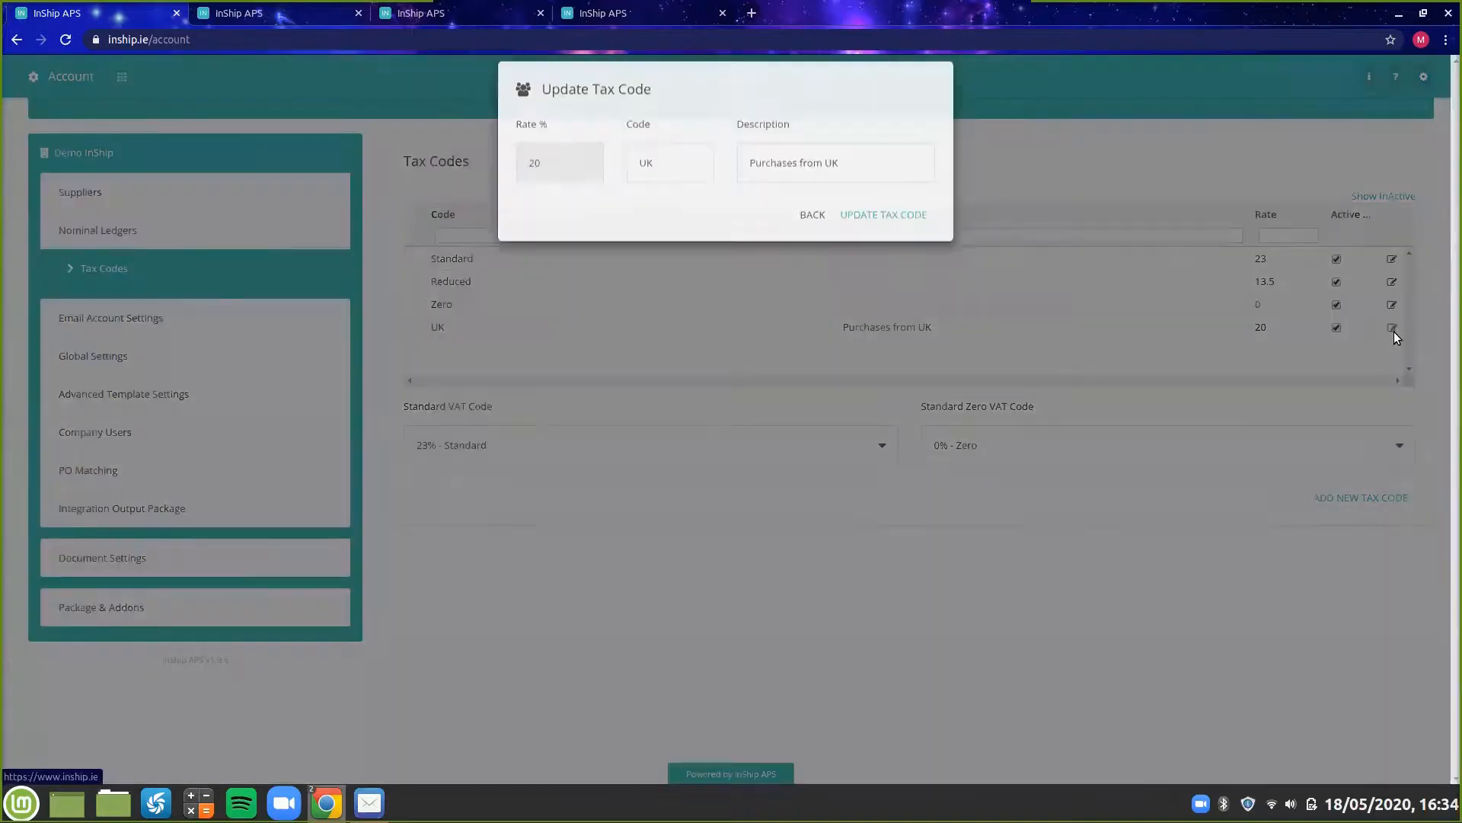
{"action": "left_click_drag", "start_coordinate": [860, 181], "coordinate": [706, 183]}
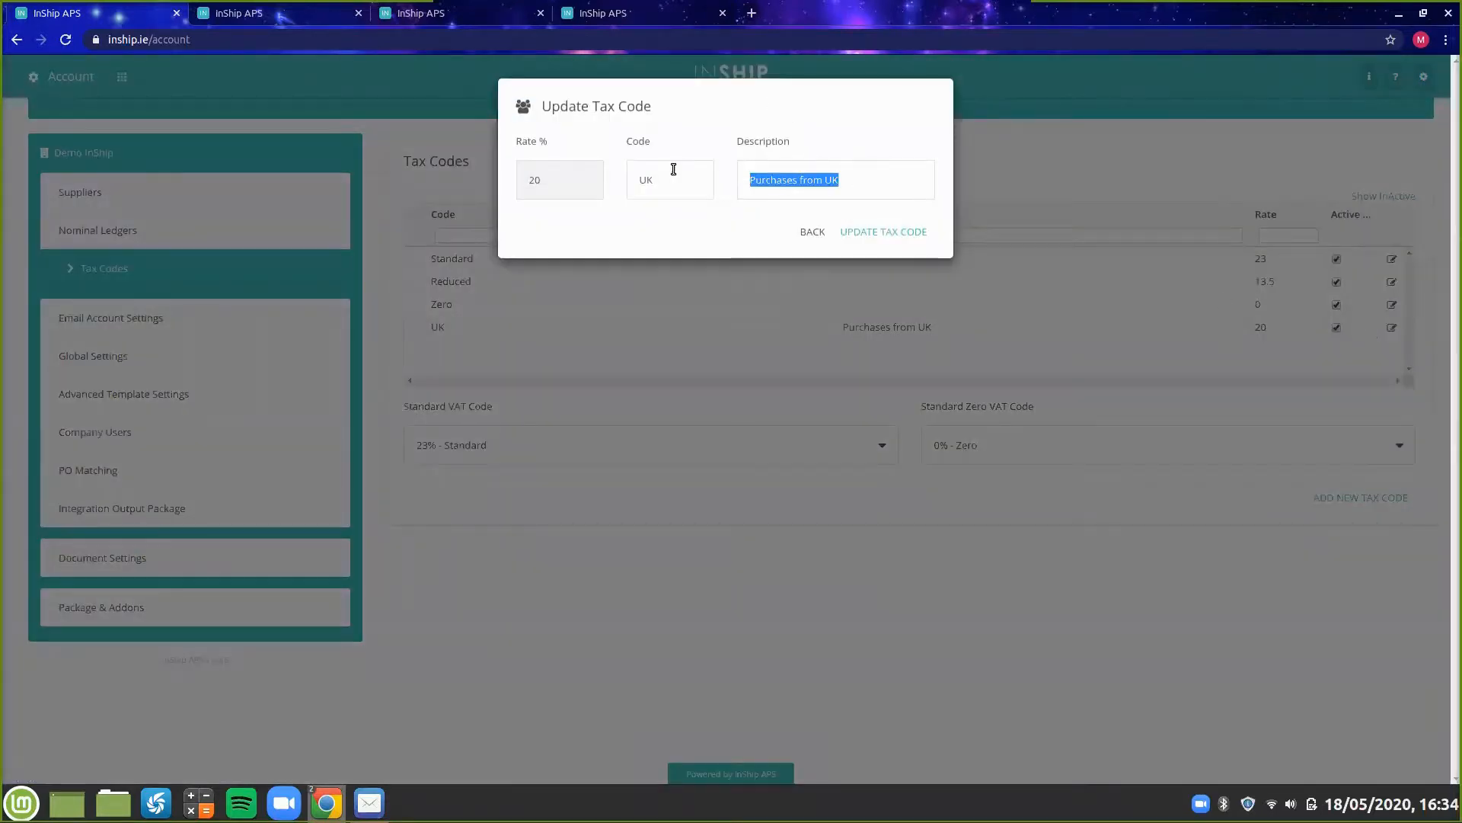
{"action": "key", "text": "BackSpace"}
{"action": "left_click", "coordinate": [891, 233]}
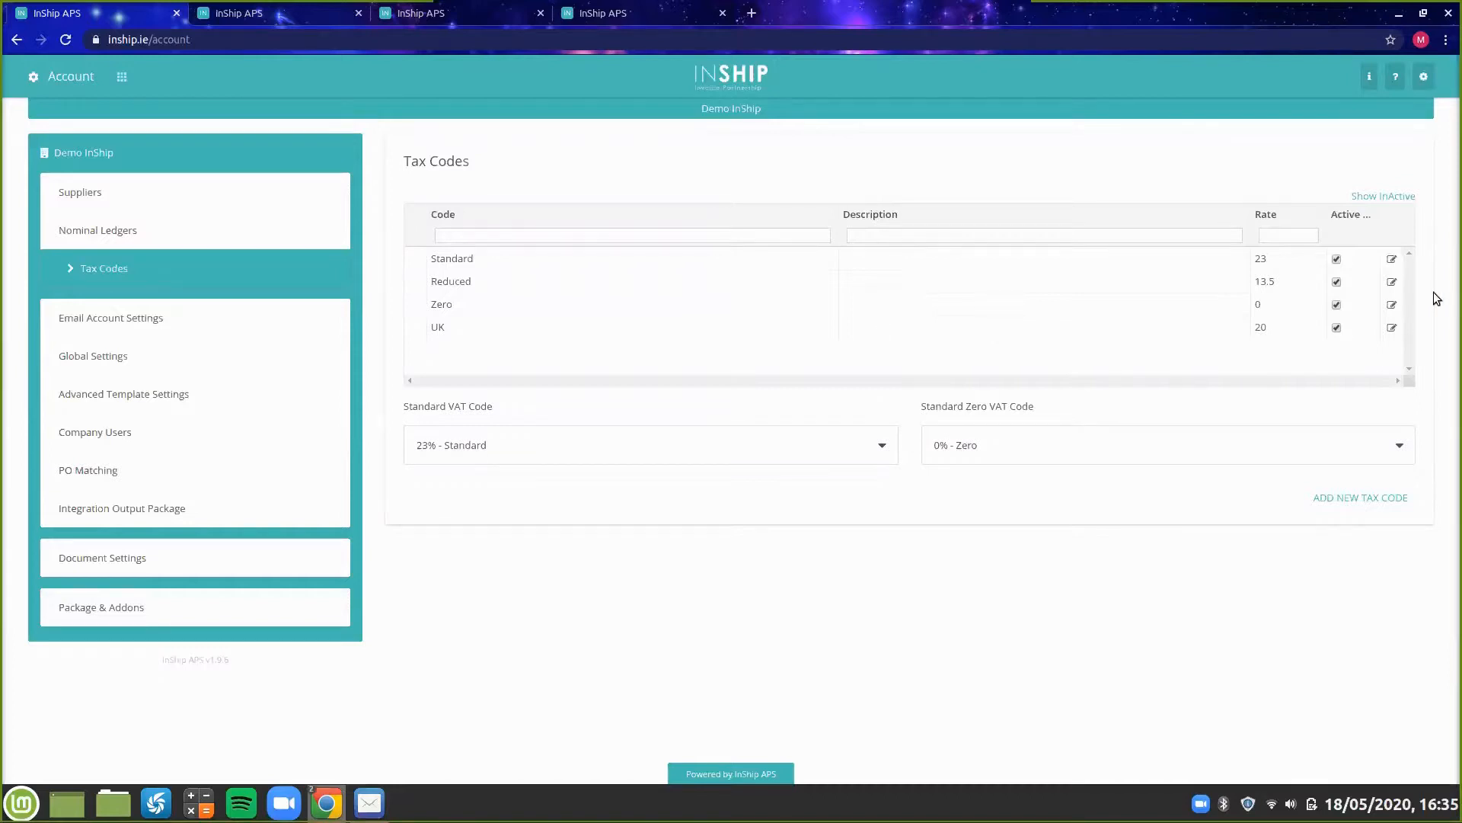
{"action": "left_click", "coordinate": [1336, 327]}
{"action": "left_click", "coordinate": [1384, 198]}
Examine the options in the Standard VAT Code and Standard Zero VAT Code lists.
{"action": "left_click", "coordinate": [741, 444]}
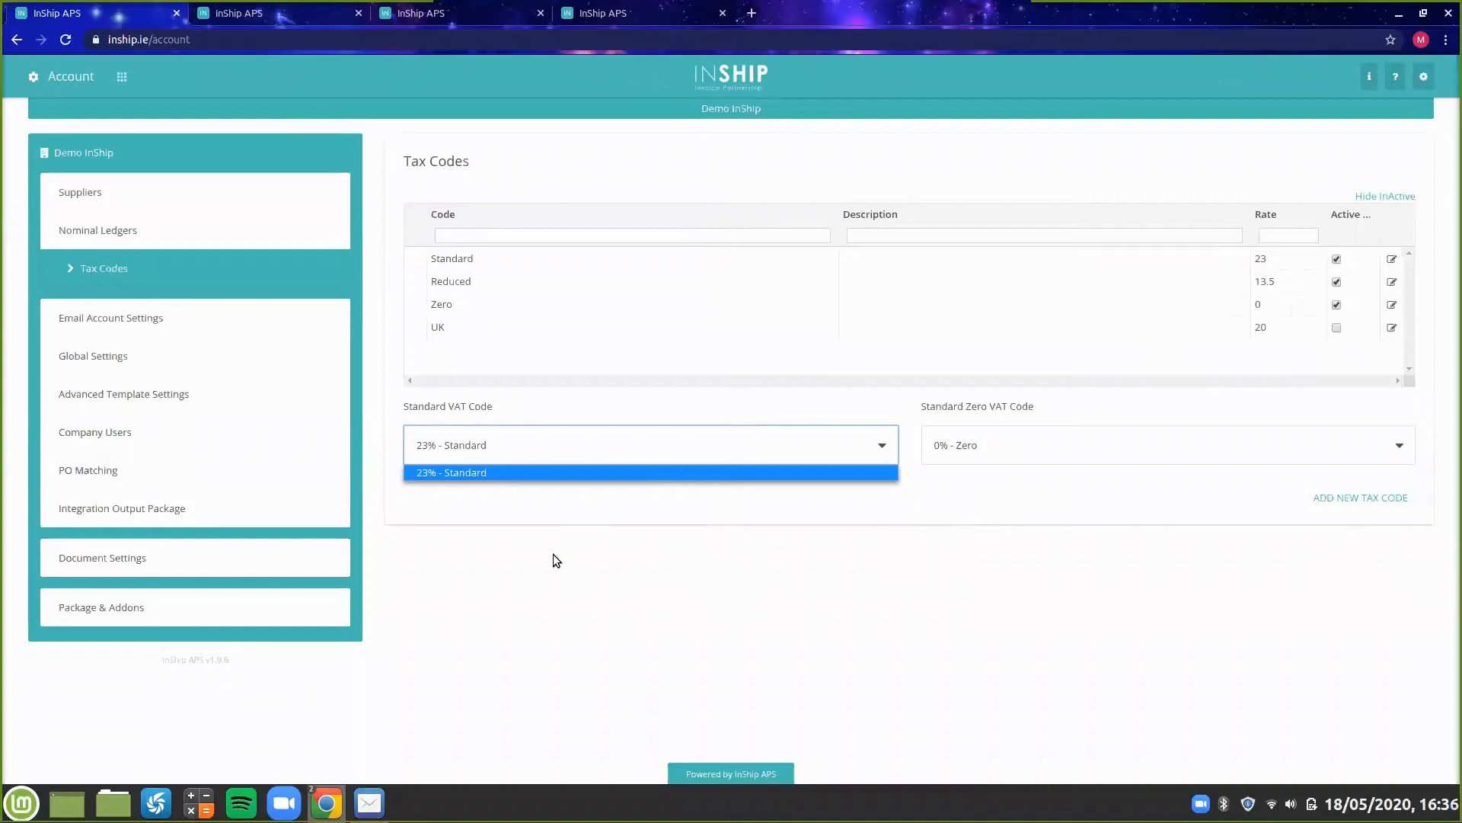
{"action": "left_click", "coordinate": [619, 450]}
{"action": "left_click", "coordinate": [574, 529]}
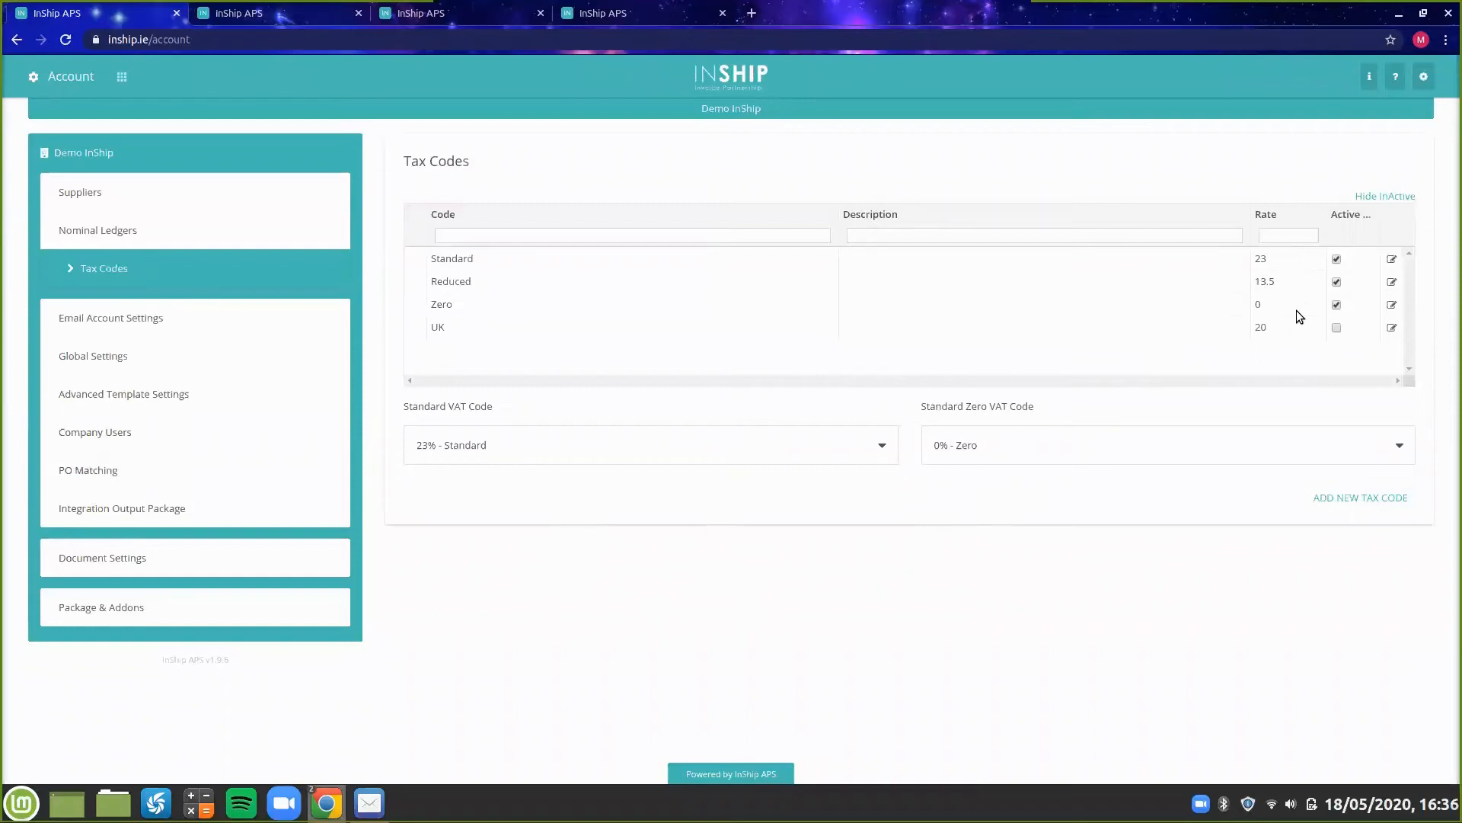
{"action": "left_click", "coordinate": [1135, 455]}
{"action": "left_click", "coordinate": [1135, 455]}
{"action": "left_click", "coordinate": [1122, 514]}
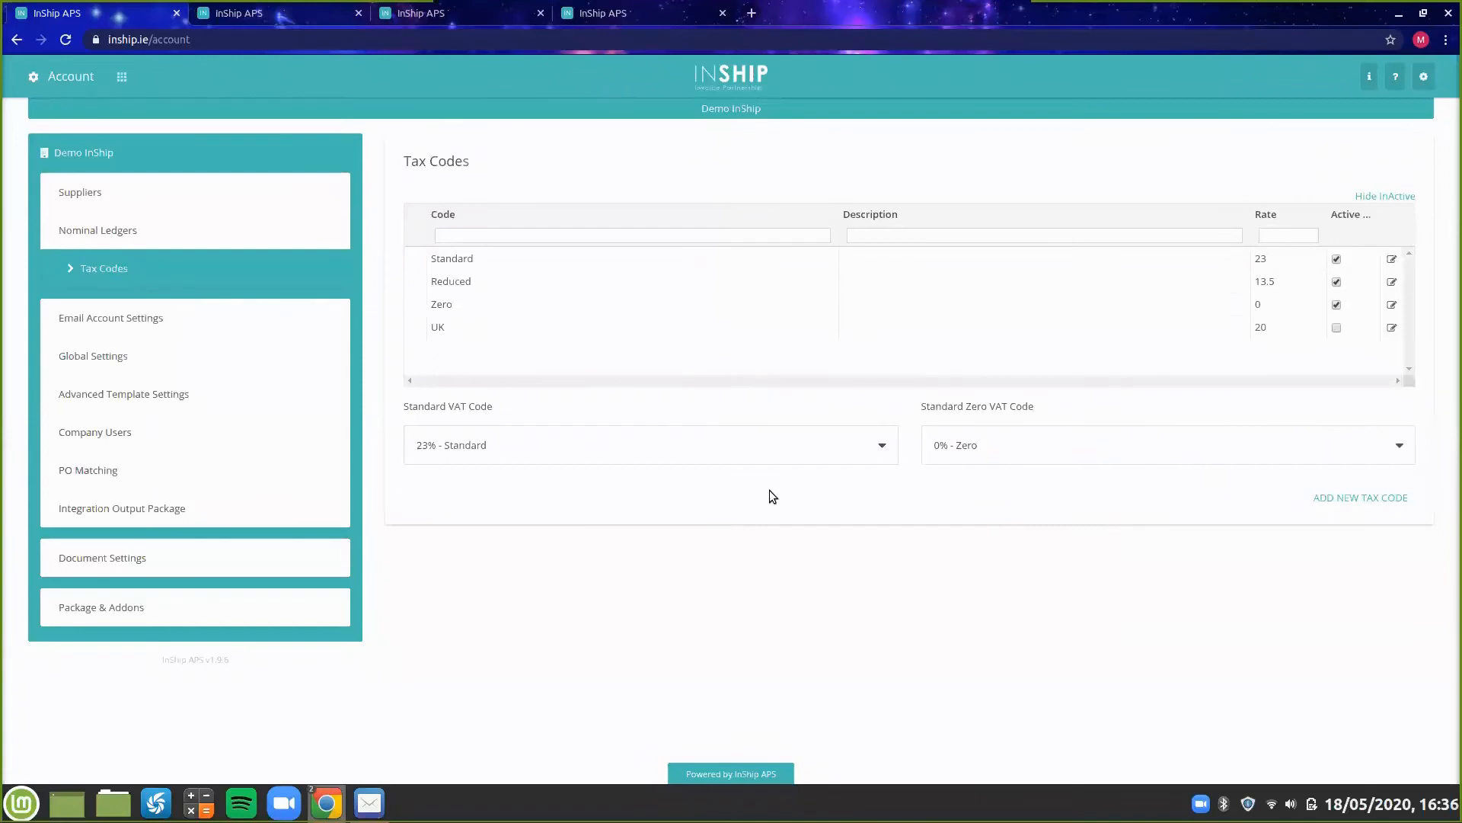